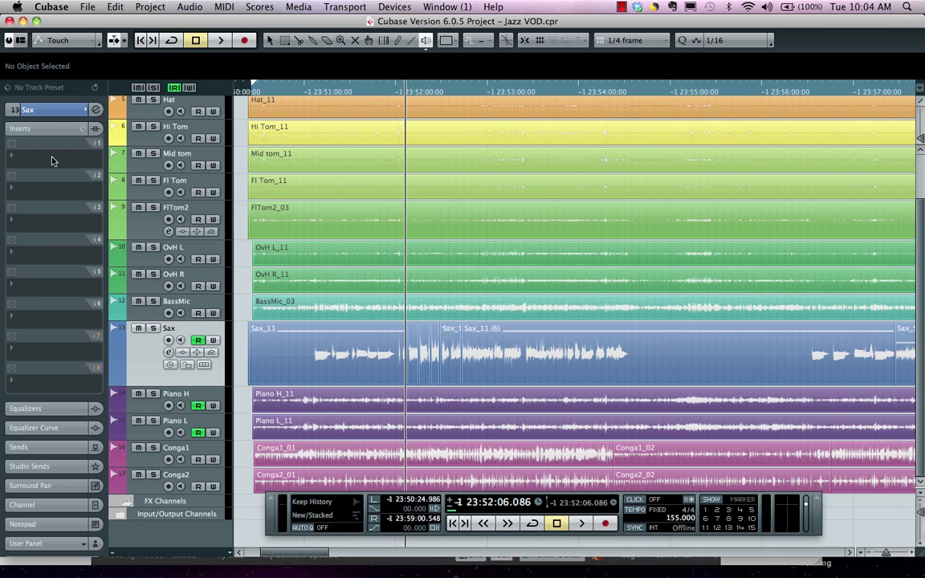
# Load StudioEQ into the Sax track's first insert slot
pyautogui.click(56, 107)
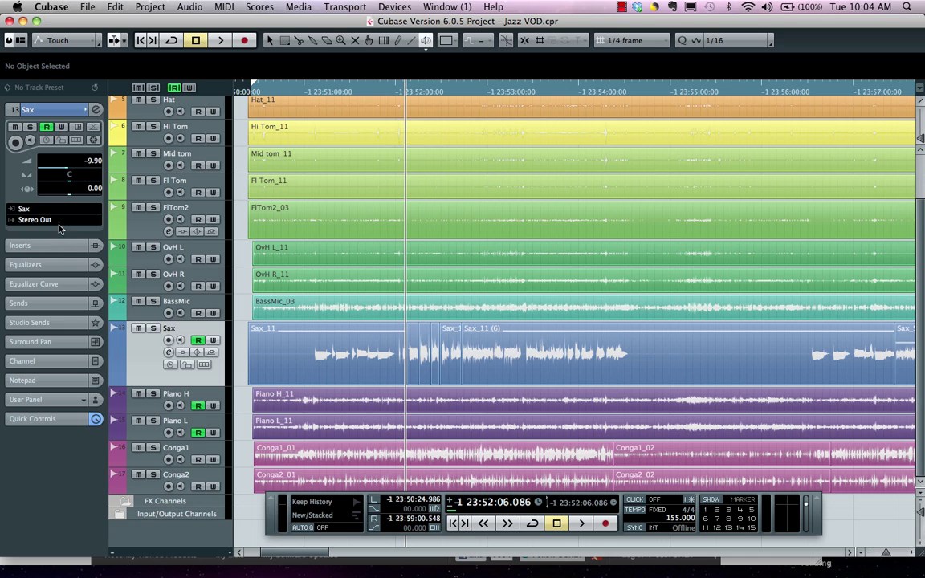
pyautogui.click(58, 250)
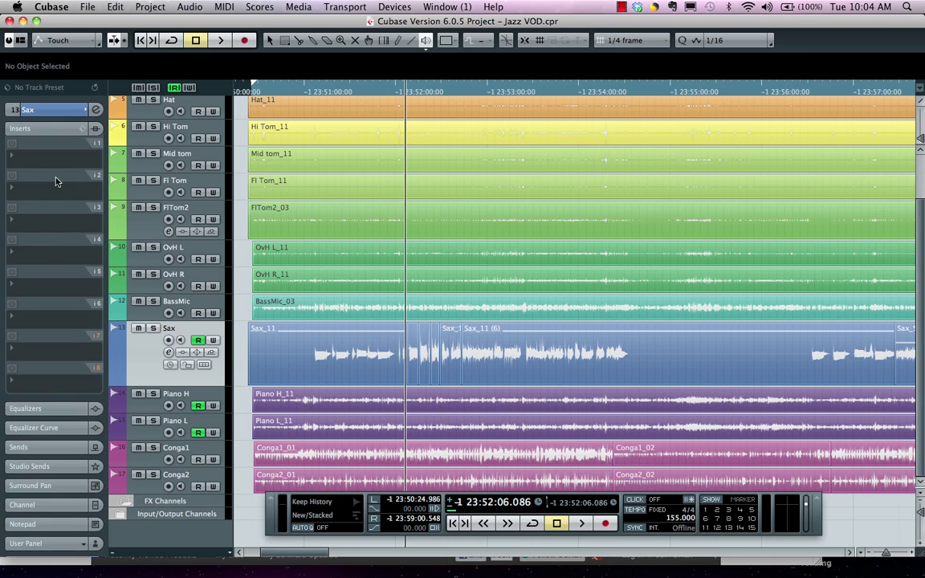
pyautogui.click(49, 159)
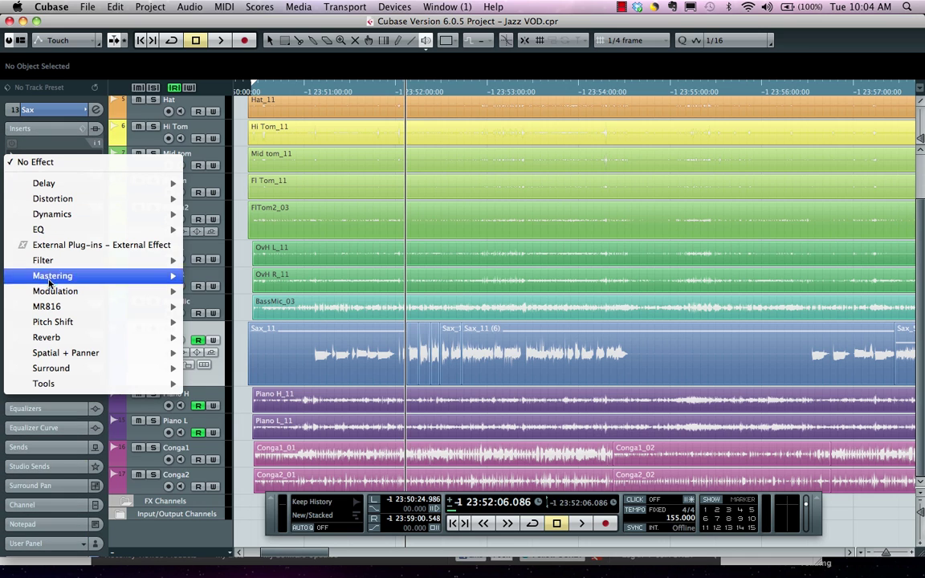
pyautogui.moveTo(110, 215)
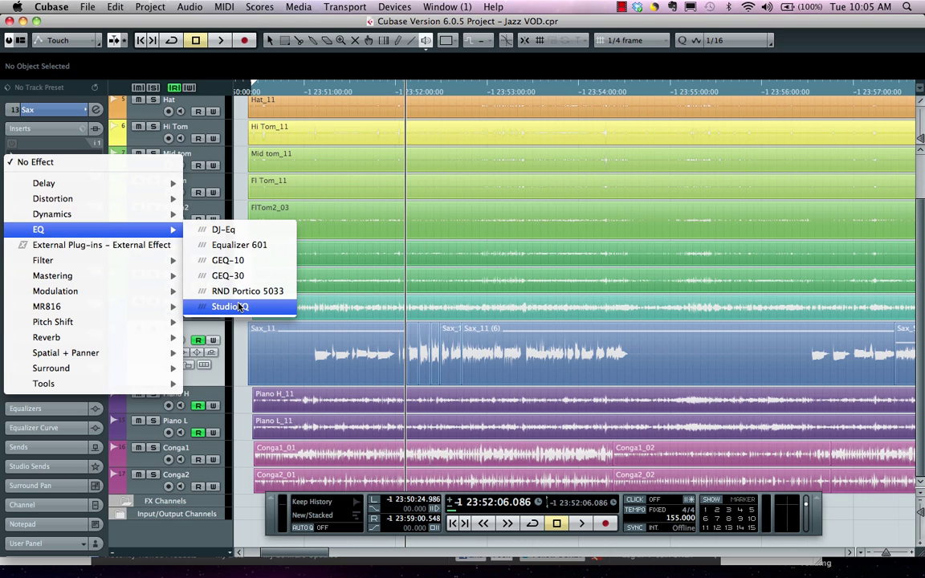
pyautogui.click(231, 306)
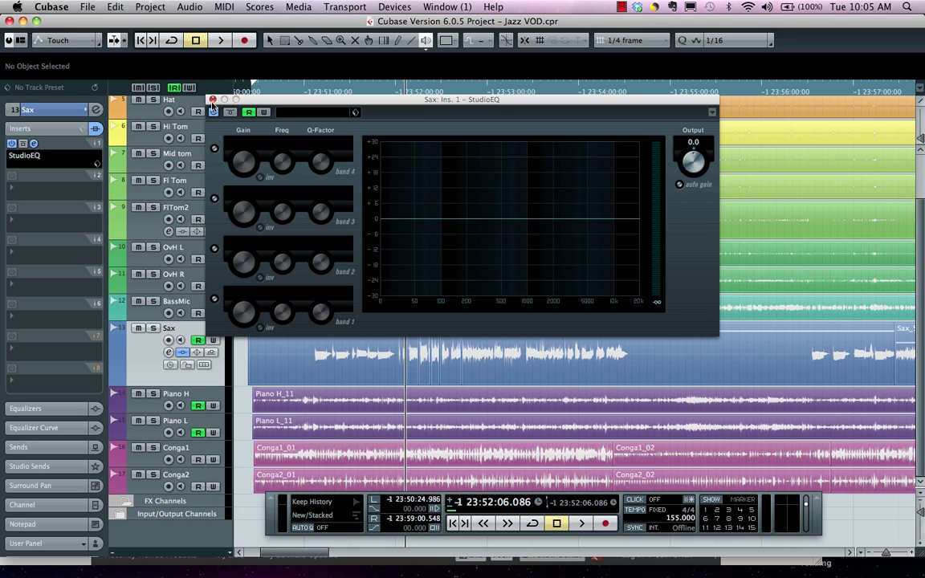
pyautogui.click(213, 101)
# Load Compressor into the Sax track's second insert slot
pyautogui.click(30, 172)
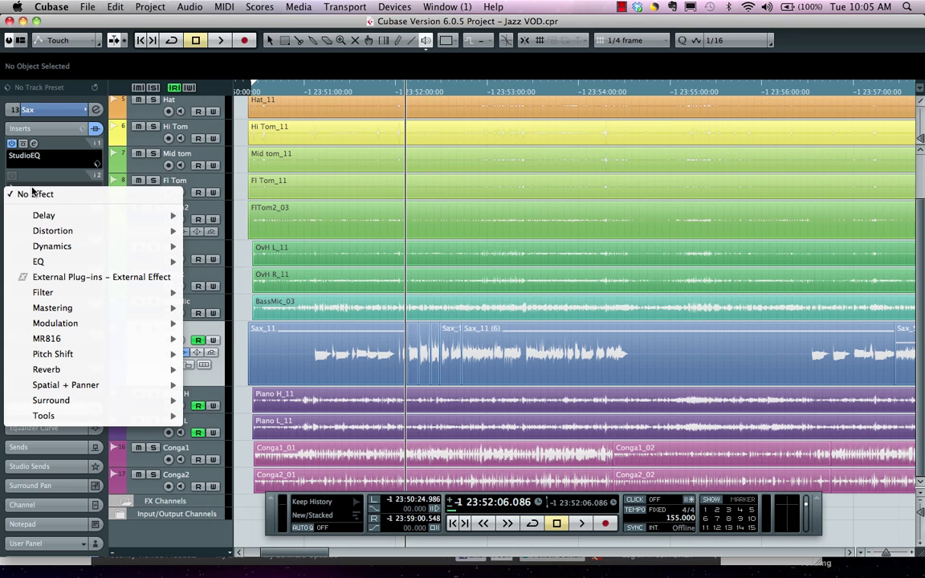
pyautogui.moveTo(82, 224)
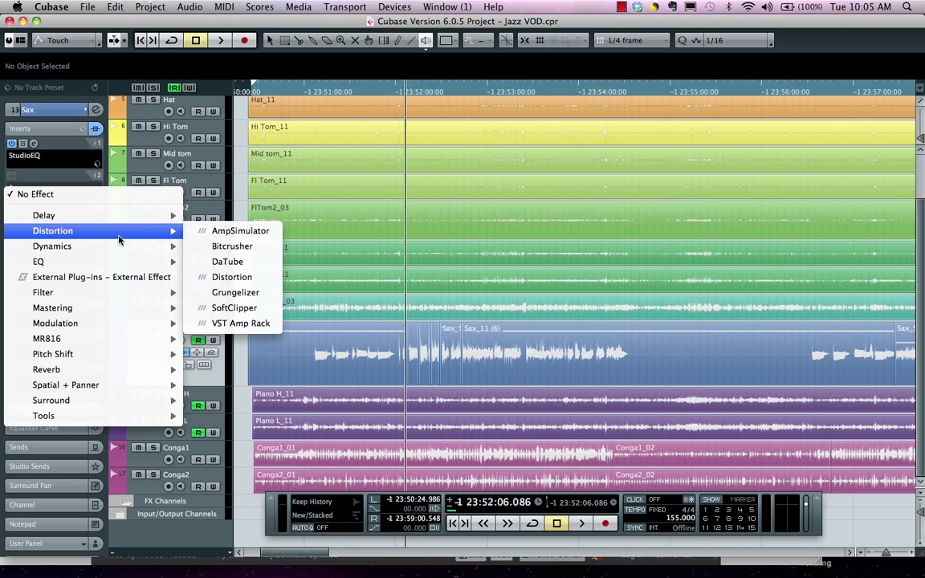
pyautogui.moveTo(120, 245)
pyautogui.click(233, 246)
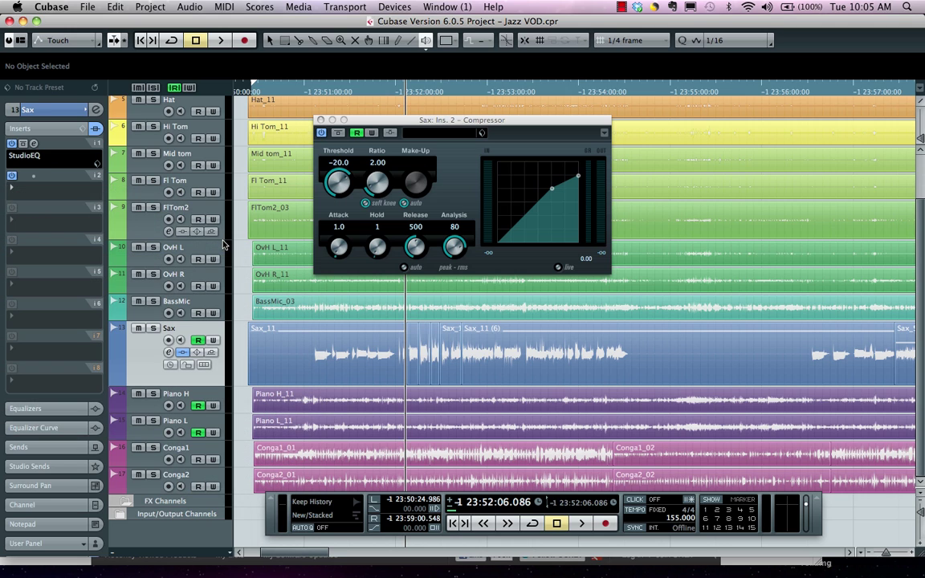
pyautogui.click(321, 119)
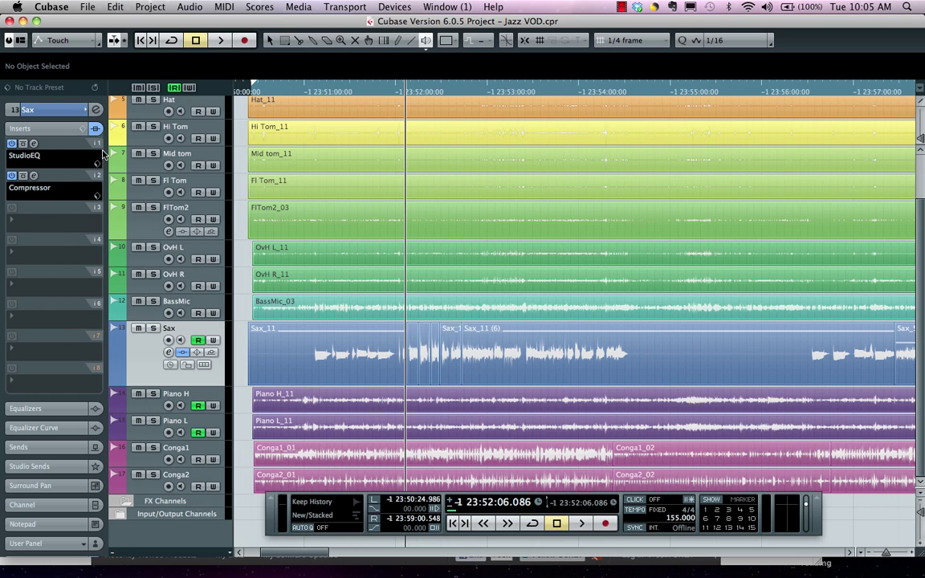
# Rearrange the inserts so StudioEQ sits first, ahead of Compressor
pyautogui.moveTo(98, 146); pyautogui.dragTo(90, 168)
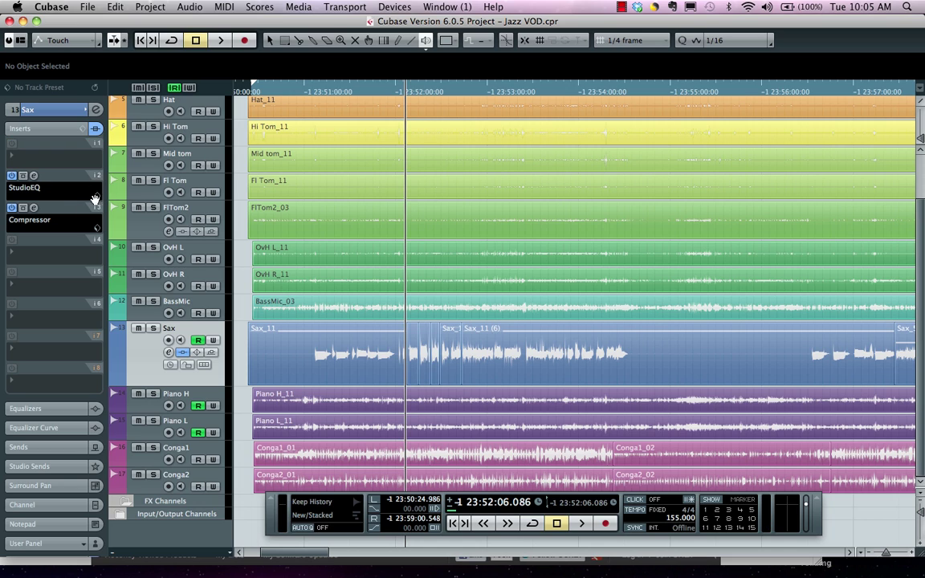
pyautogui.moveTo(97, 213); pyautogui.dragTo(90, 149)
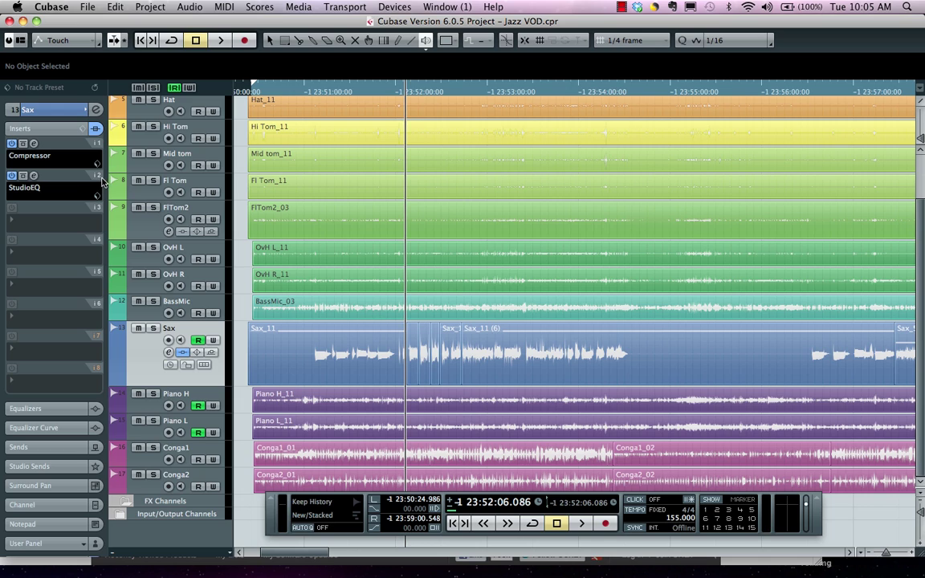
pyautogui.moveTo(97, 175); pyautogui.dragTo(97, 238)
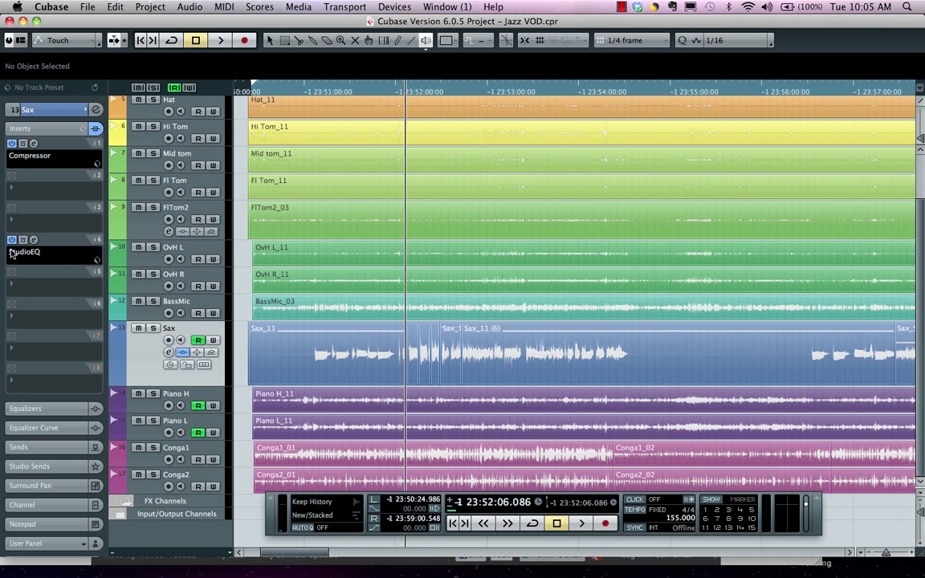
pyautogui.moveTo(101, 243); pyautogui.dragTo(97, 148)
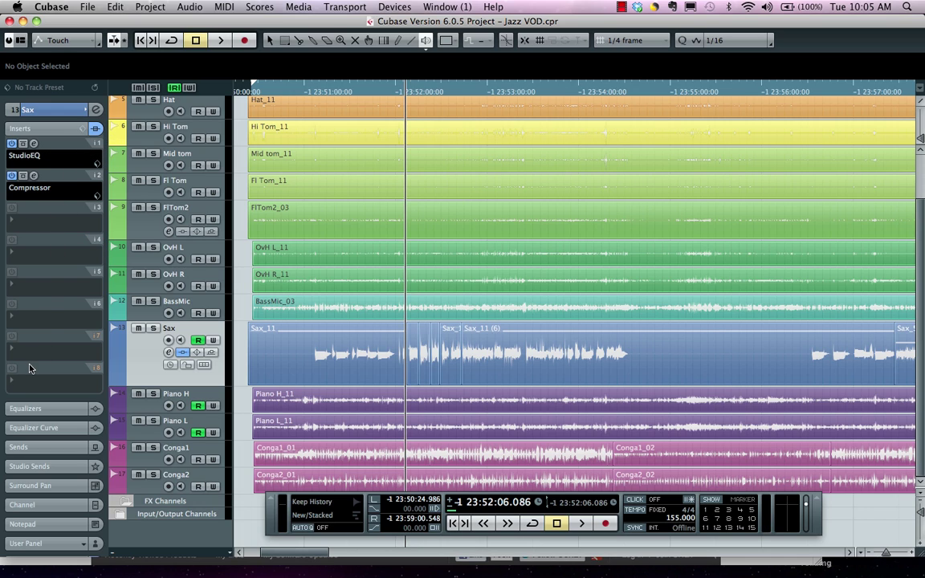
# Open the Group/FX buses page of Devices > VST Connections
pyautogui.click(43, 446)
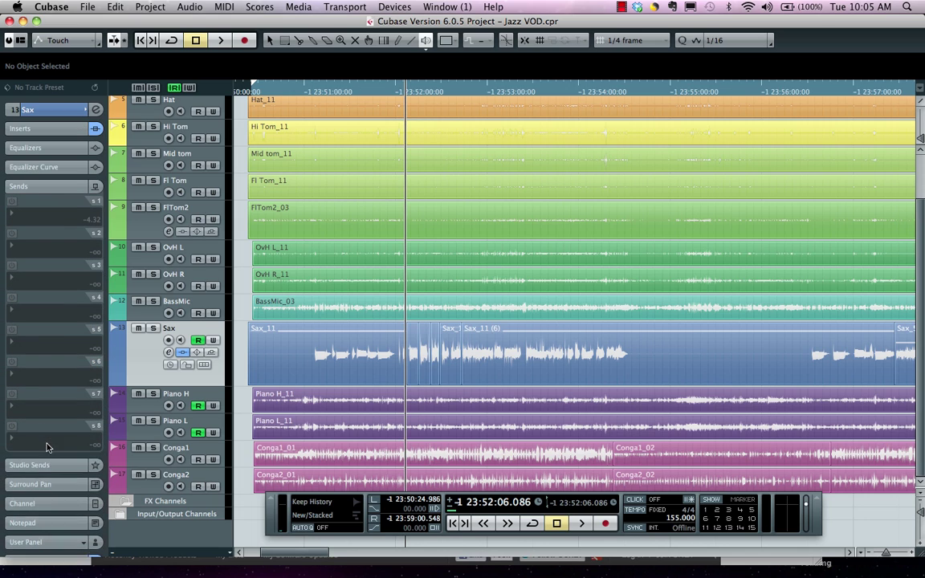
pyautogui.click(47, 215)
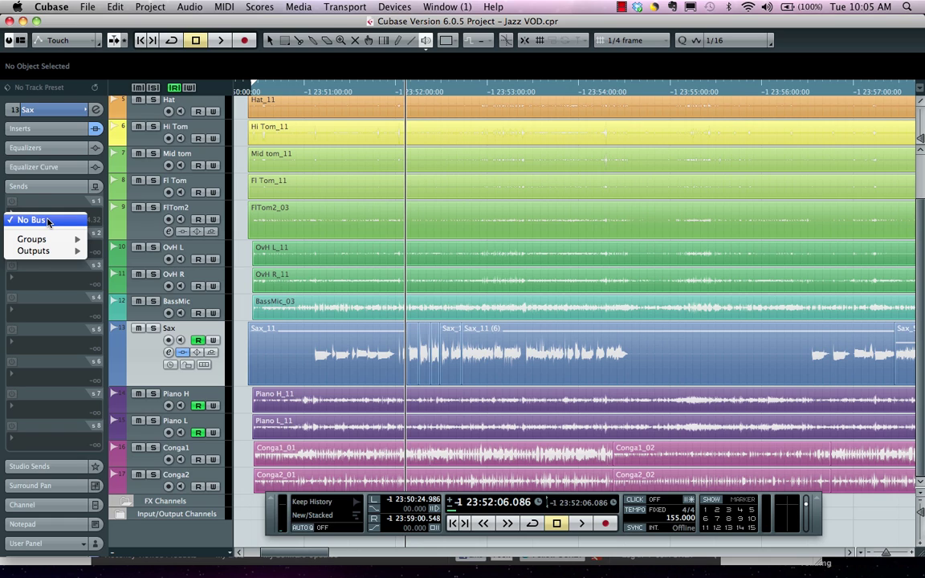
pyautogui.click(150, 371)
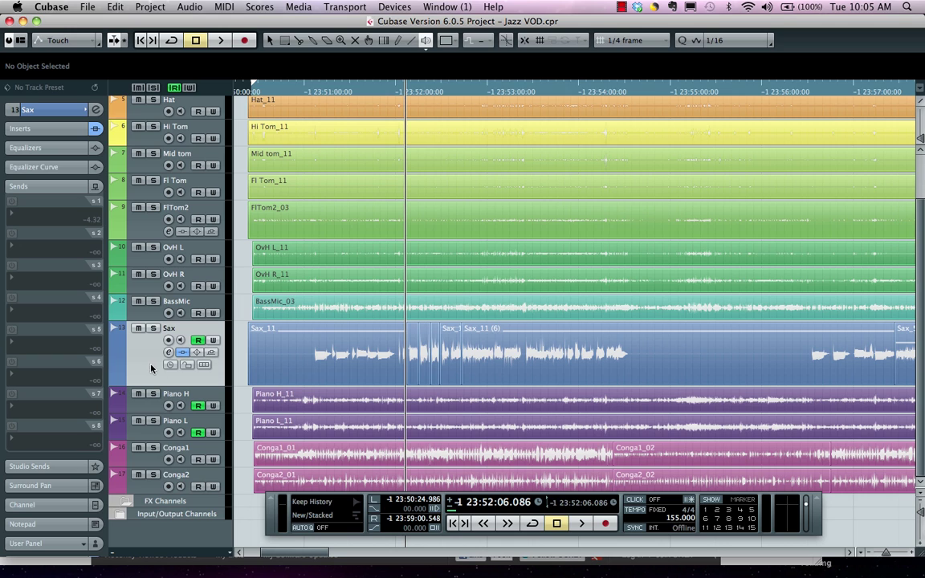
pyautogui.click(396, 6)
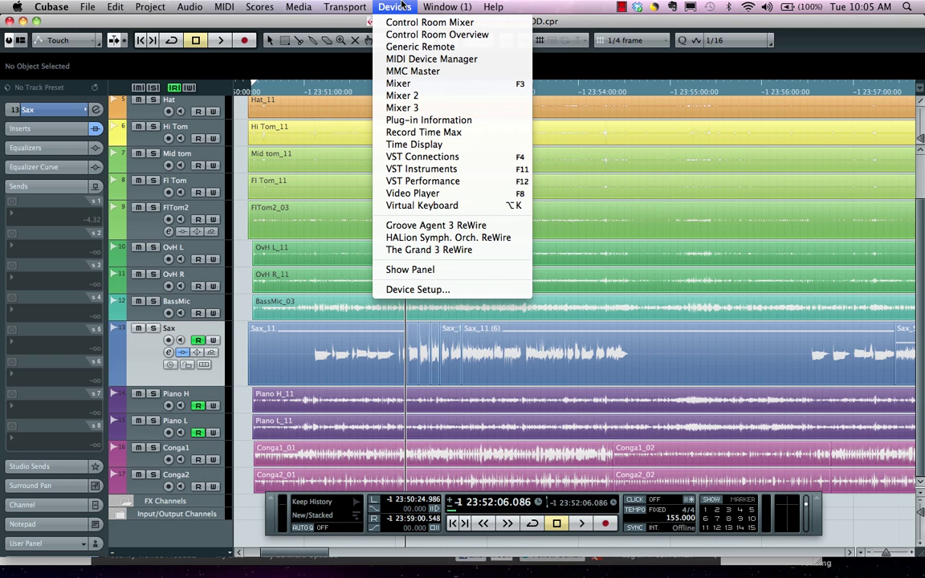
pyautogui.click(421, 157)
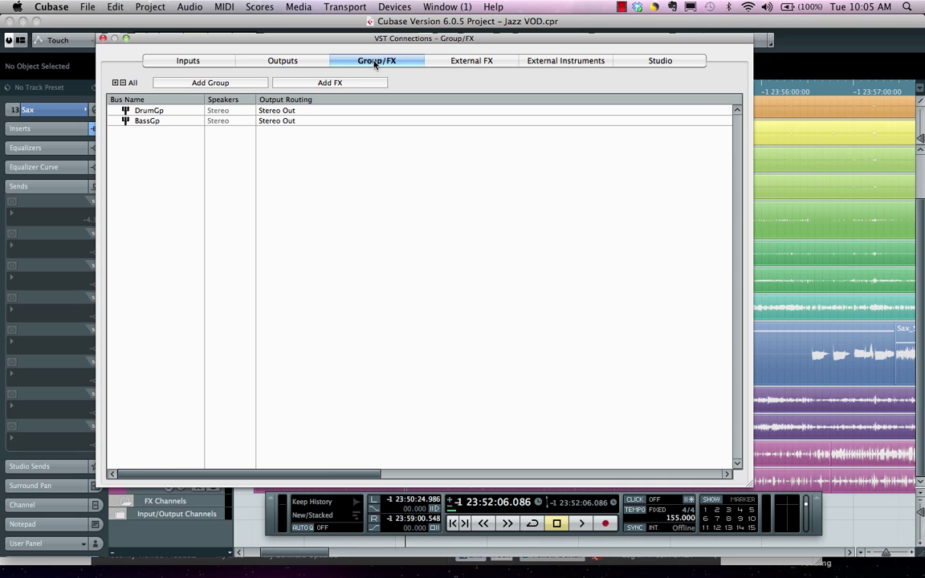
# Add a new FX channel running REVerence
pyautogui.click(324, 83)
pyautogui.click(346, 181)
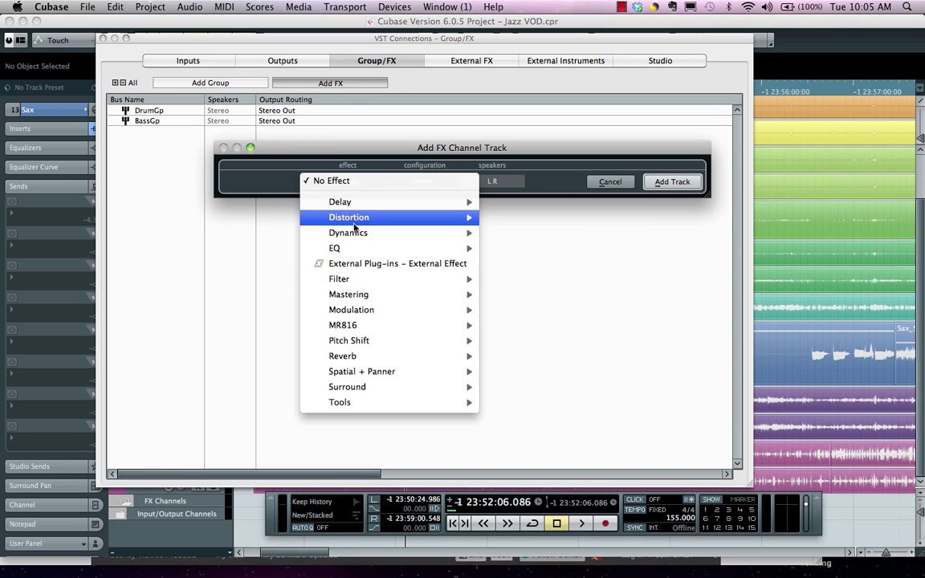
pyautogui.moveTo(374, 343)
pyautogui.moveTo(354, 356)
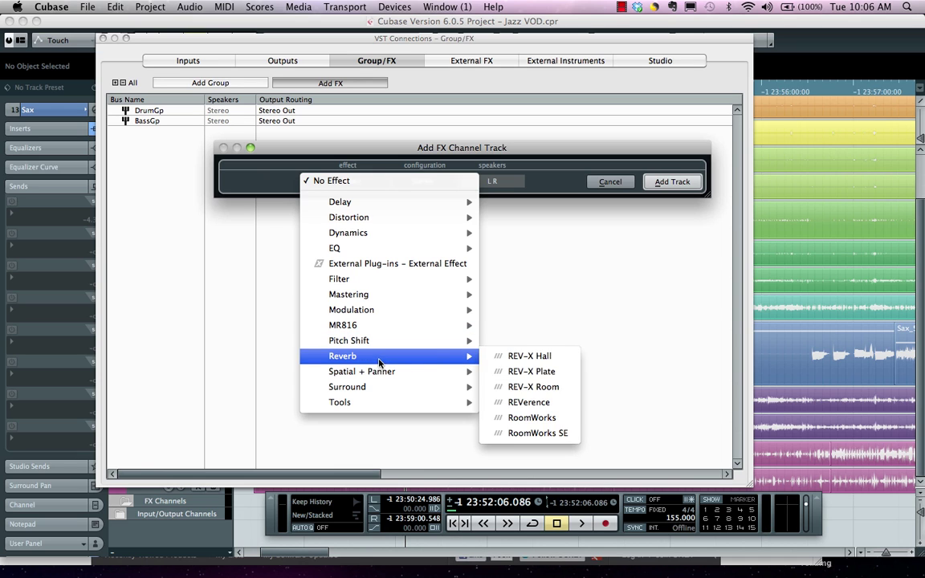
pyautogui.click(514, 402)
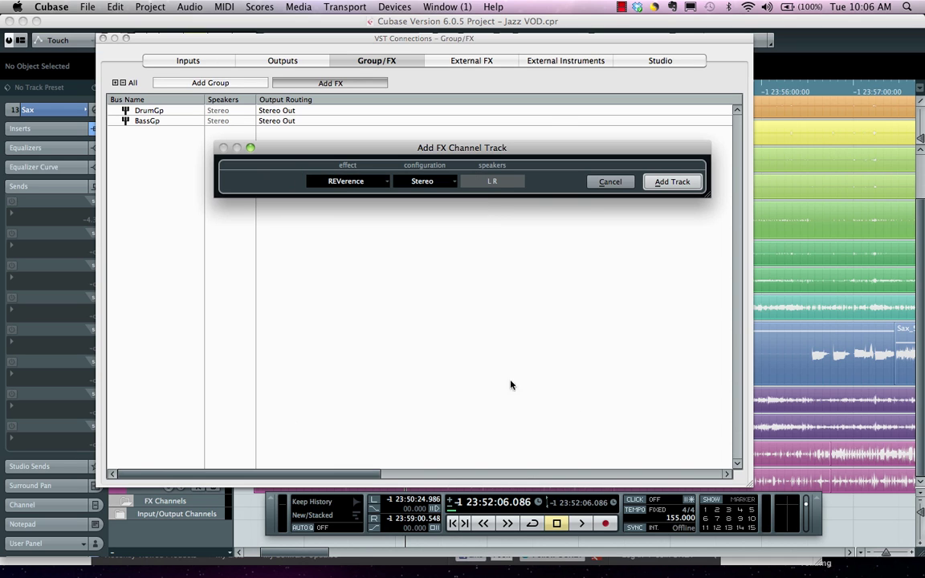
pyautogui.click(670, 184)
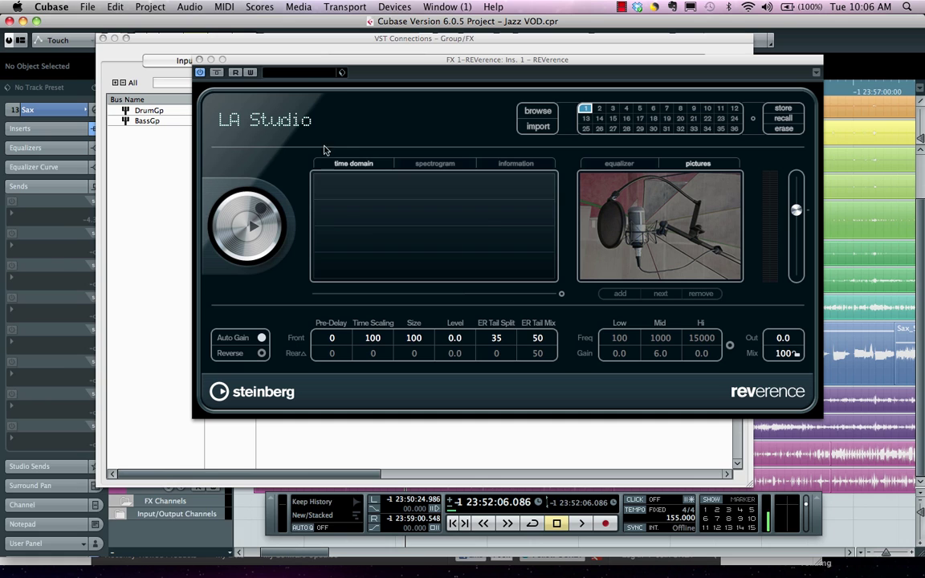
# Load REVerence's Large Ambience Room preset and close the plug-in and VST Connections windows
pyautogui.click(281, 121)
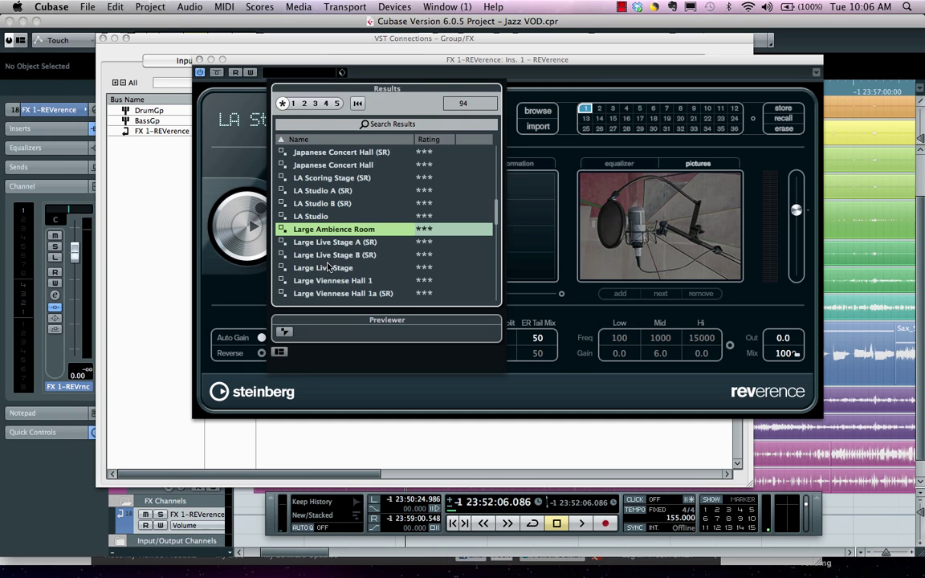
pyautogui.doubleClick(333, 231)
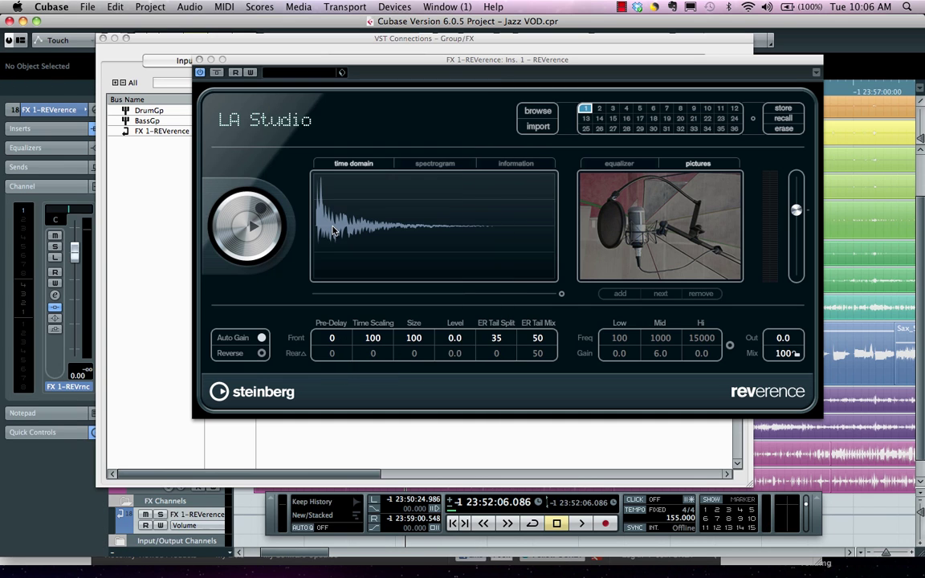
pyautogui.click(199, 60)
pyautogui.click(103, 38)
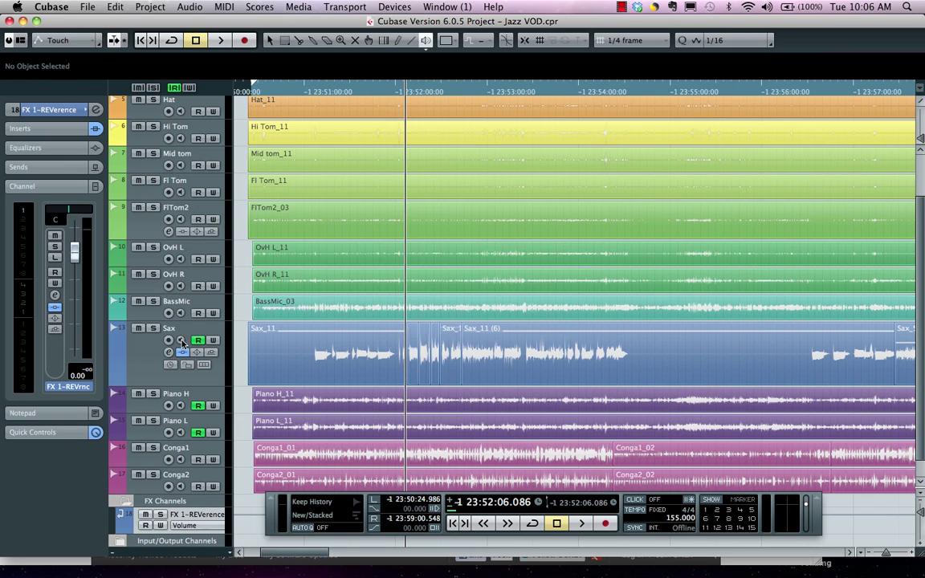
# Add a stereo FX channel track with Delay > PingPongDelay, creating FX 2-PingPongDelay
pyautogui.click(154, 363)
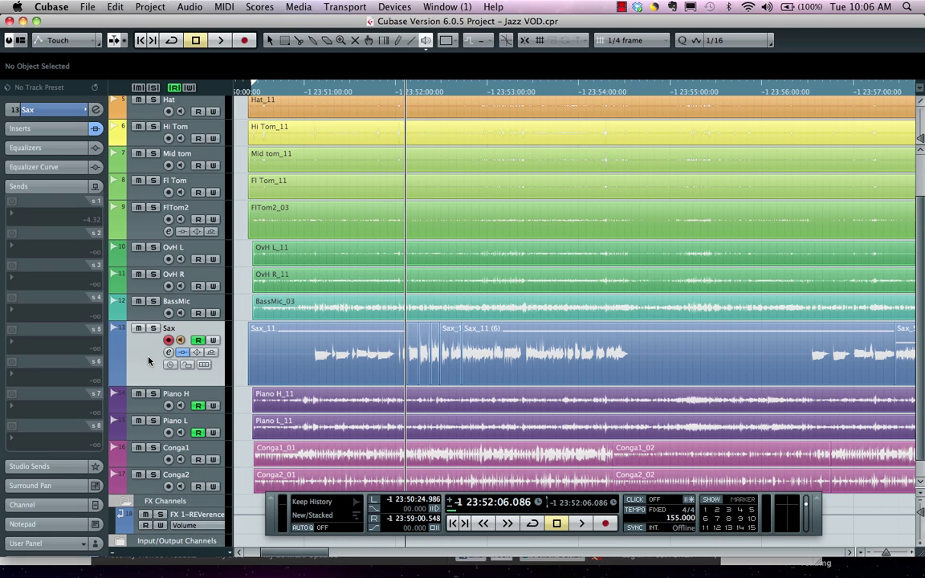
pyautogui.rightClick(149, 359)
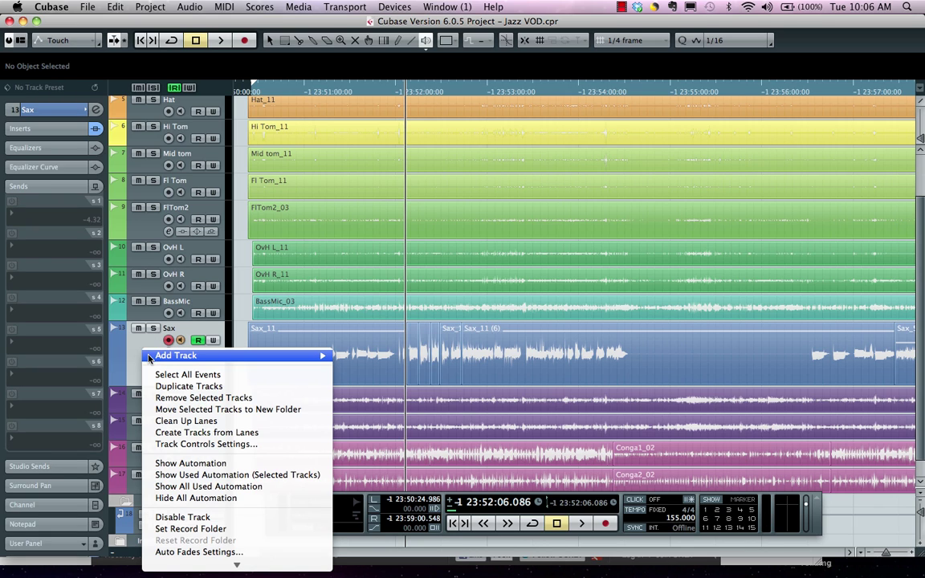
pyautogui.moveTo(173, 358)
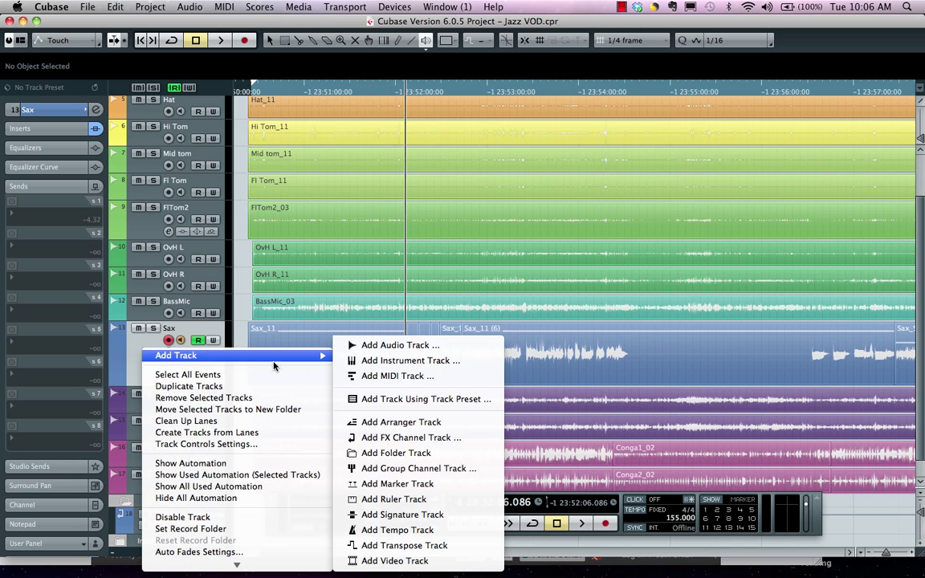
pyautogui.click(420, 437)
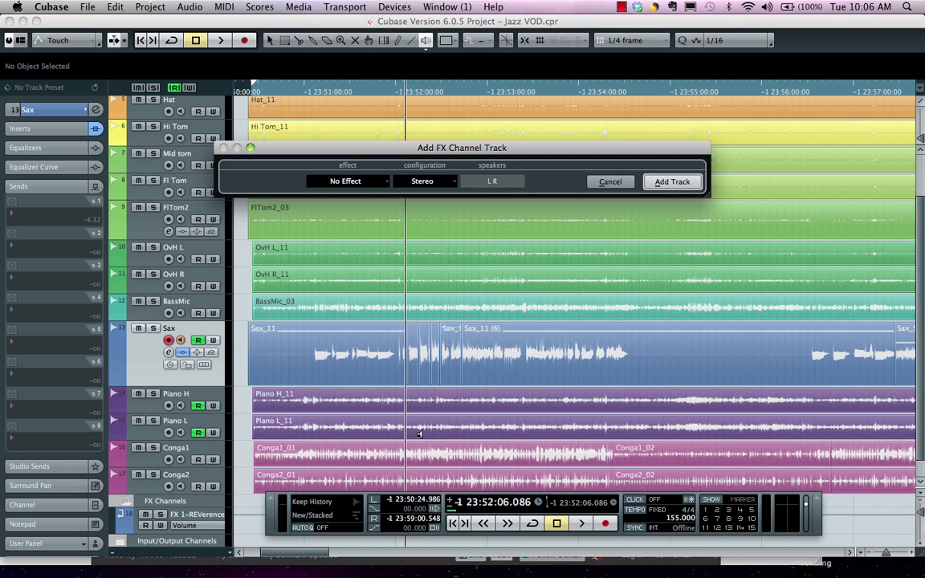
pyautogui.click(338, 180)
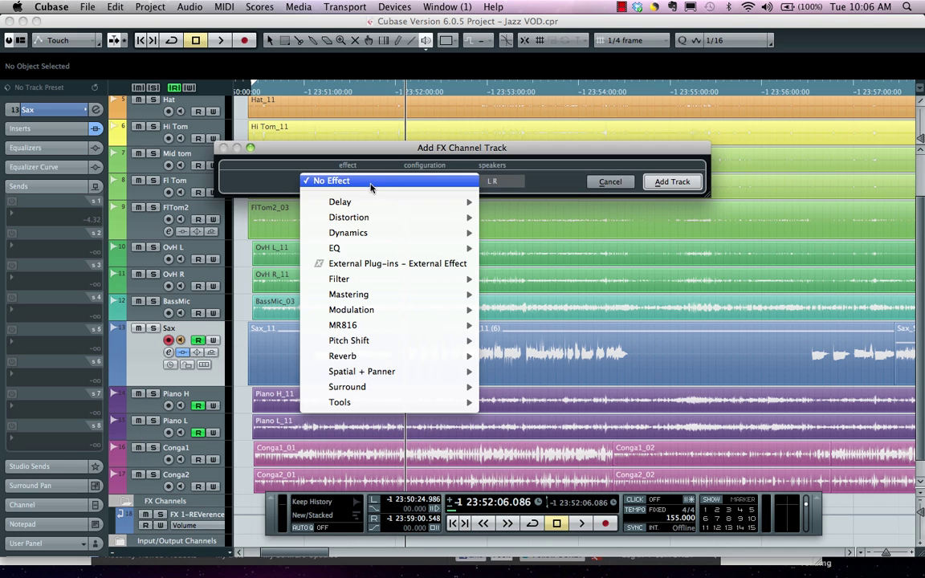
pyautogui.moveTo(380, 208)
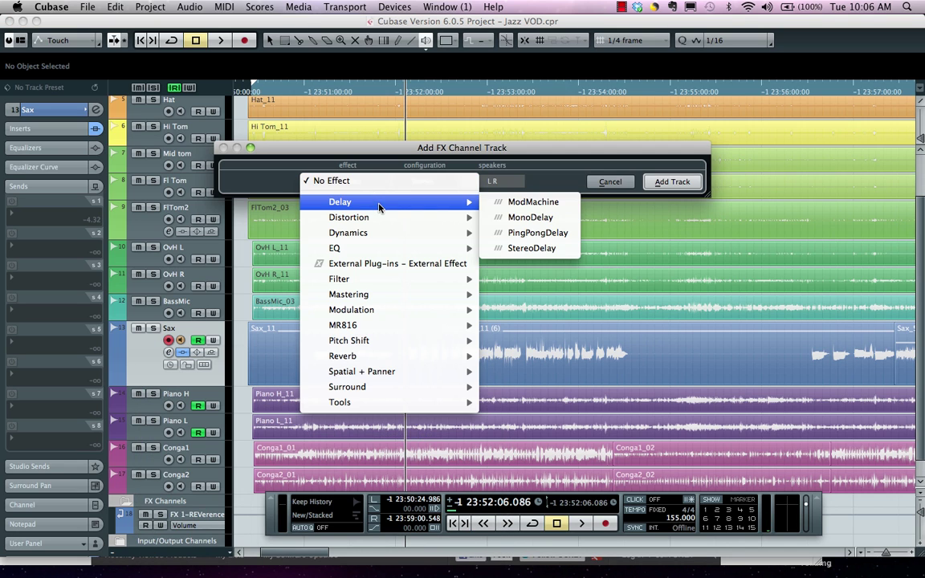
pyautogui.click(538, 233)
pyautogui.click(672, 181)
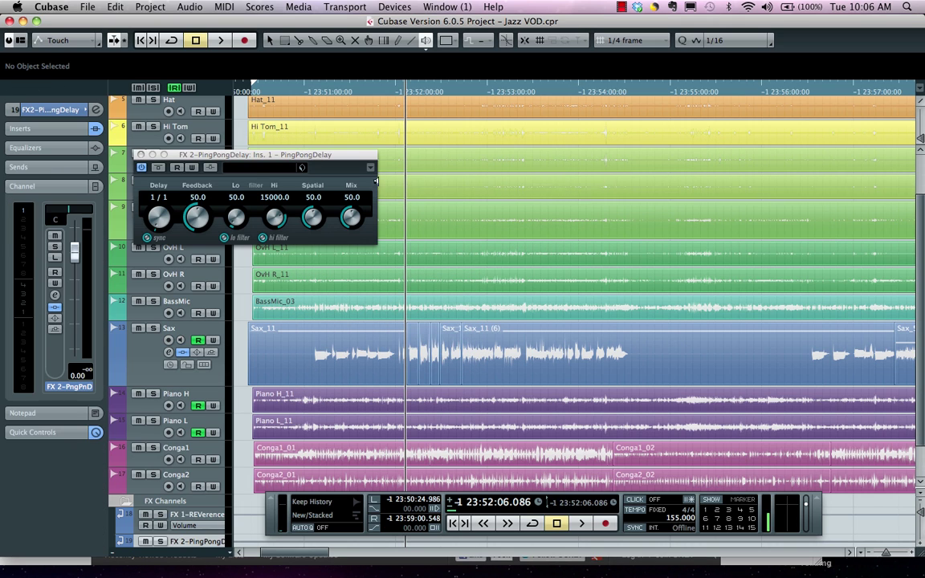
pyautogui.click(141, 155)
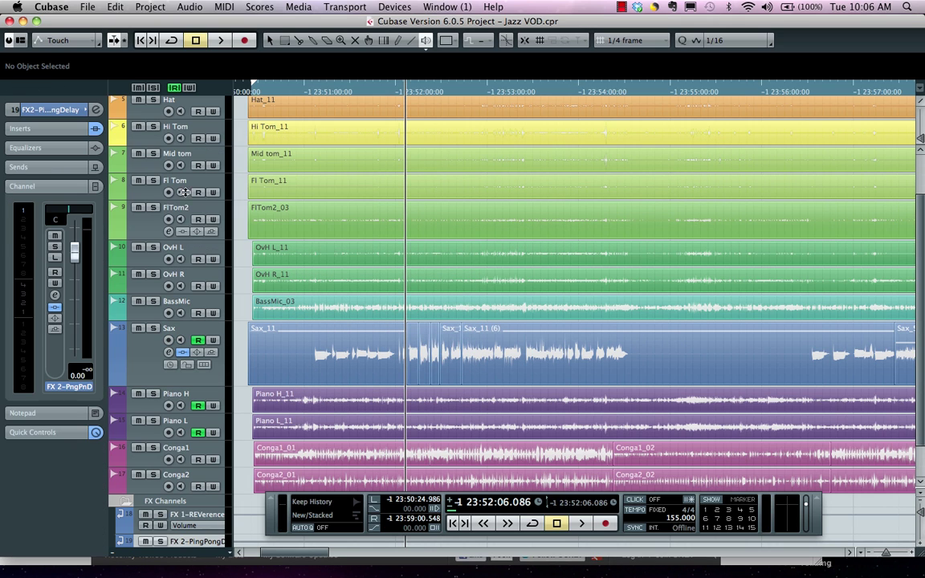
pyautogui.scroll(-2, 183, 207)
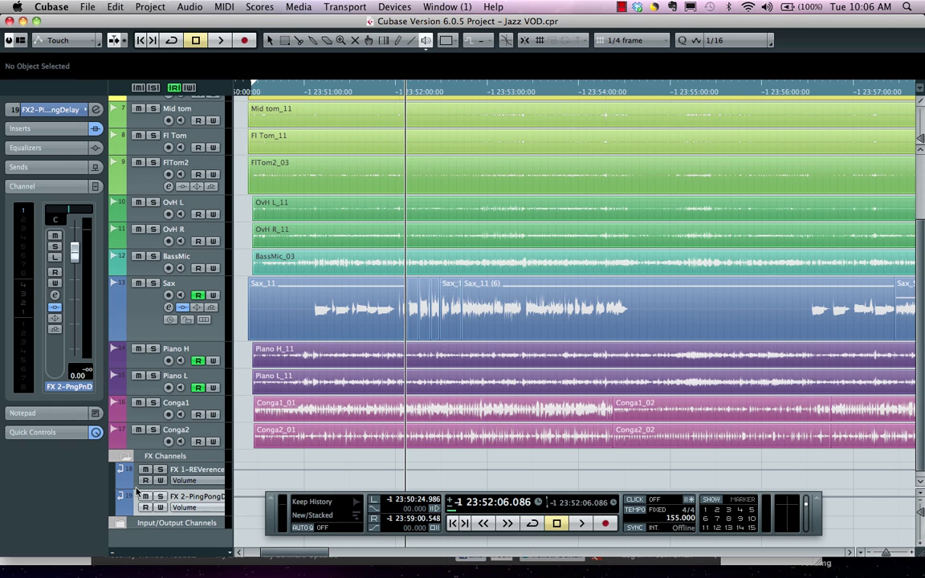
# Load Dynamics > Compressor into insert 2 of FX 2's channel settings
pyautogui.click(55, 297)
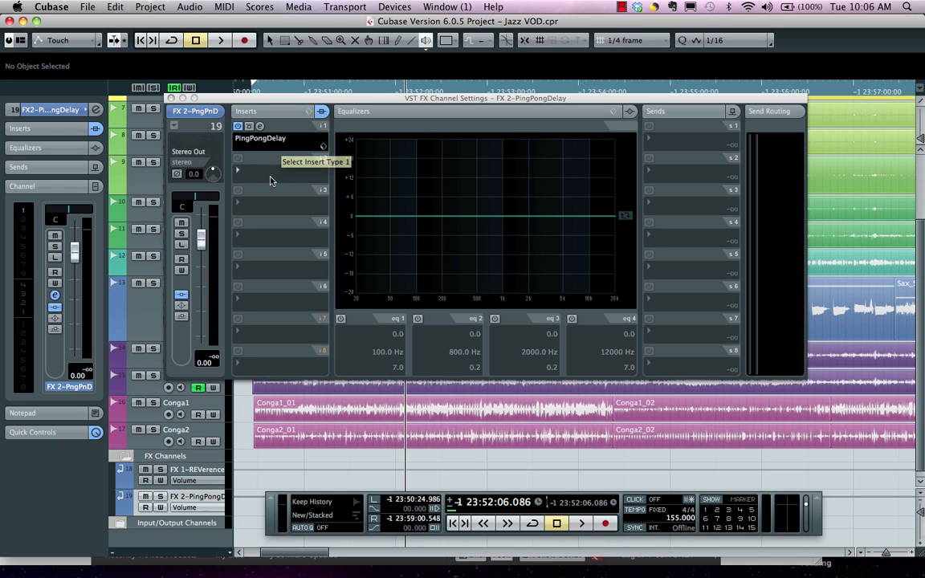
pyautogui.click(245, 157)
pyautogui.moveTo(294, 231)
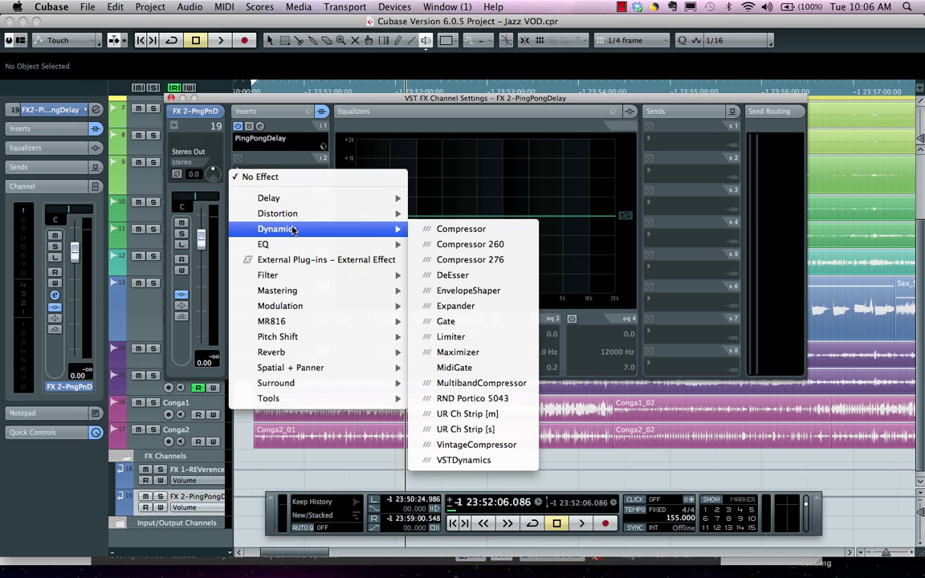
pyautogui.click(466, 229)
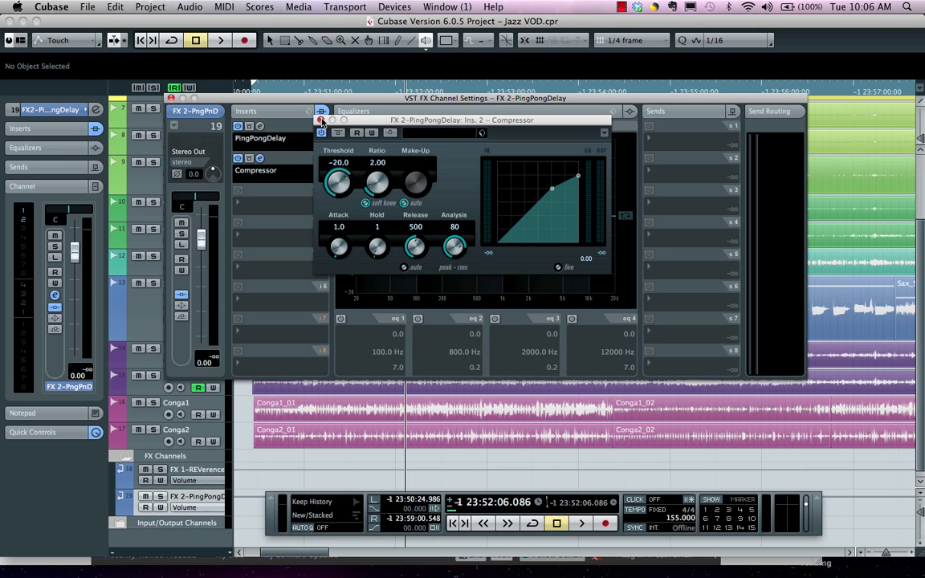
pyautogui.click(322, 120)
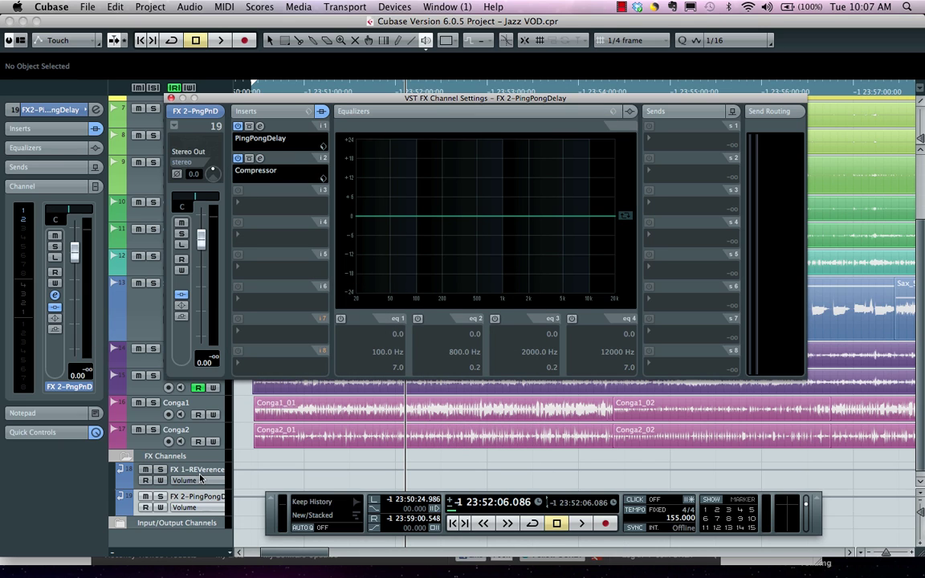
# Load Modulation > Chorus into insert 3 and close FX 2's channel settings
pyautogui.click(269, 207)
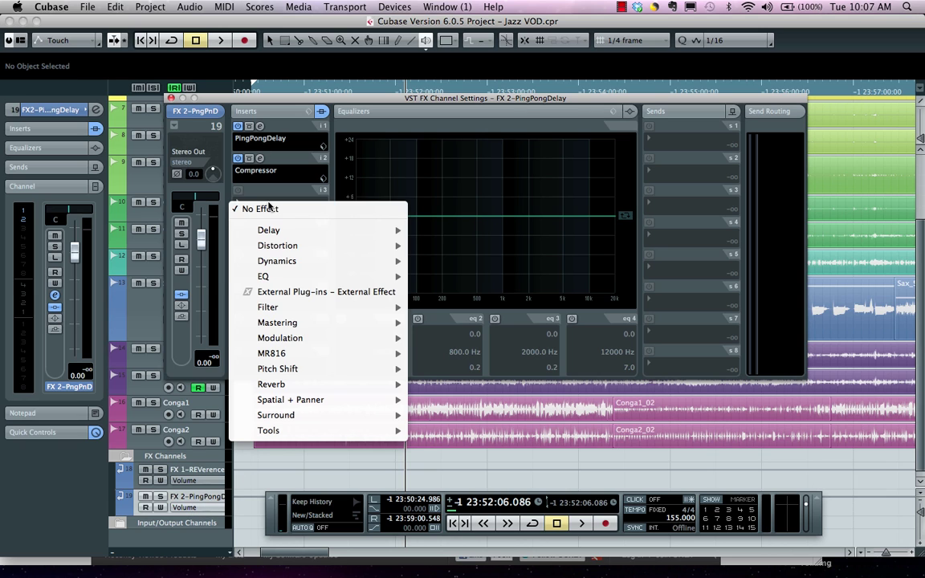
pyautogui.moveTo(306, 337)
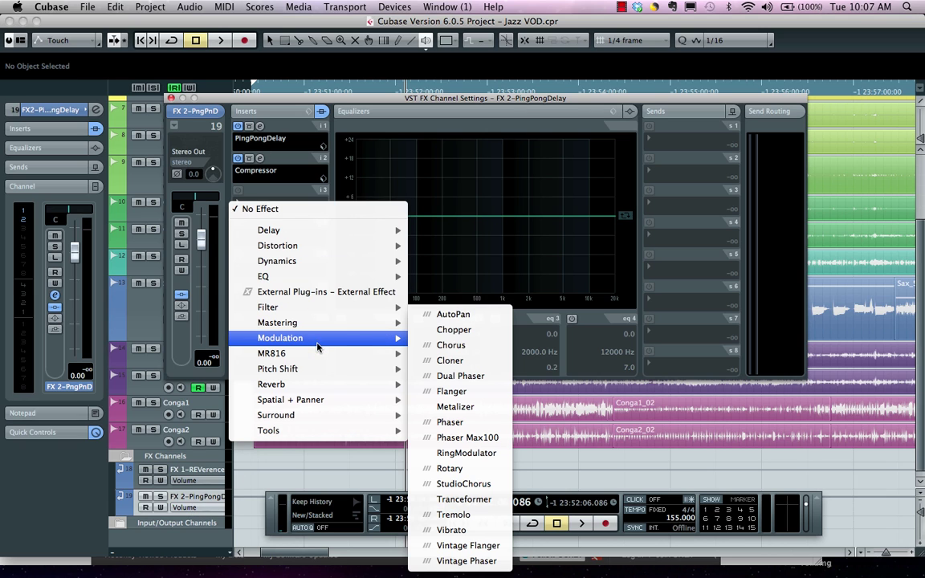
pyautogui.click(457, 345)
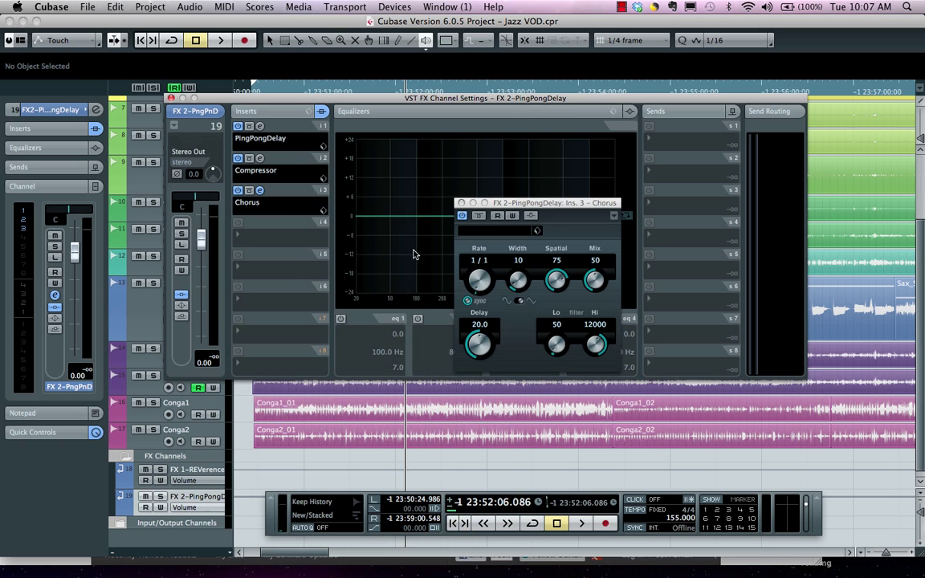
pyautogui.click(462, 203)
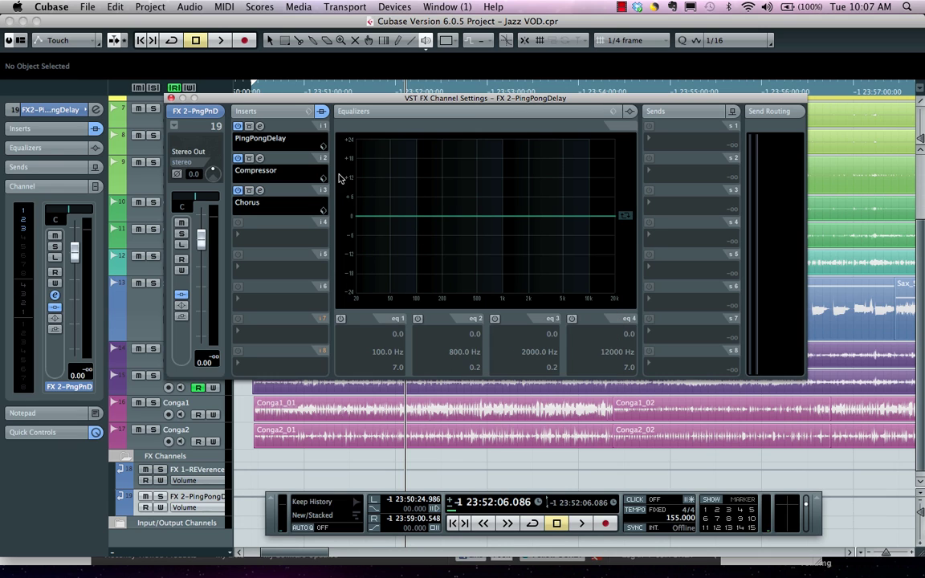
pyautogui.click(171, 98)
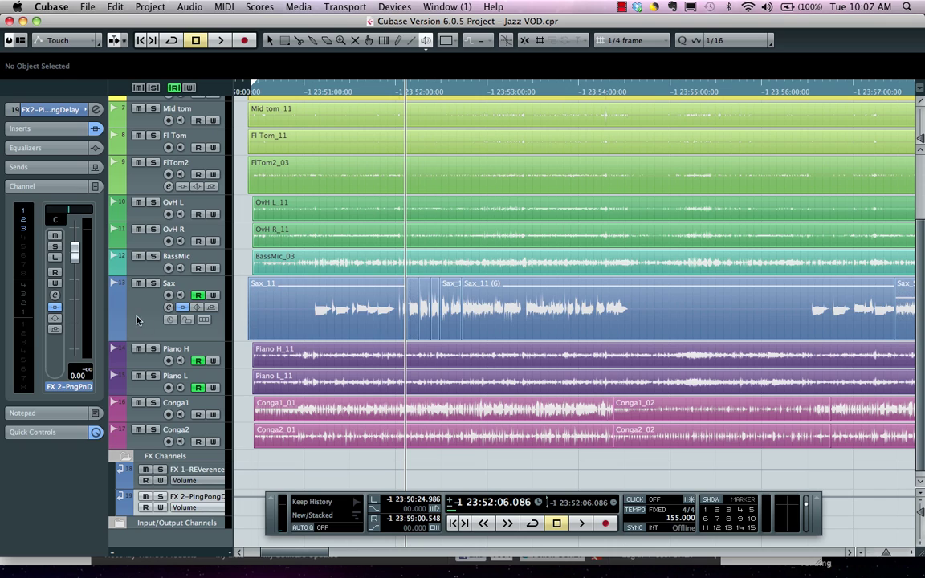
# Route the Sax track's send 2 to FX 1-REVerence and raise its level
pyautogui.click(120, 284)
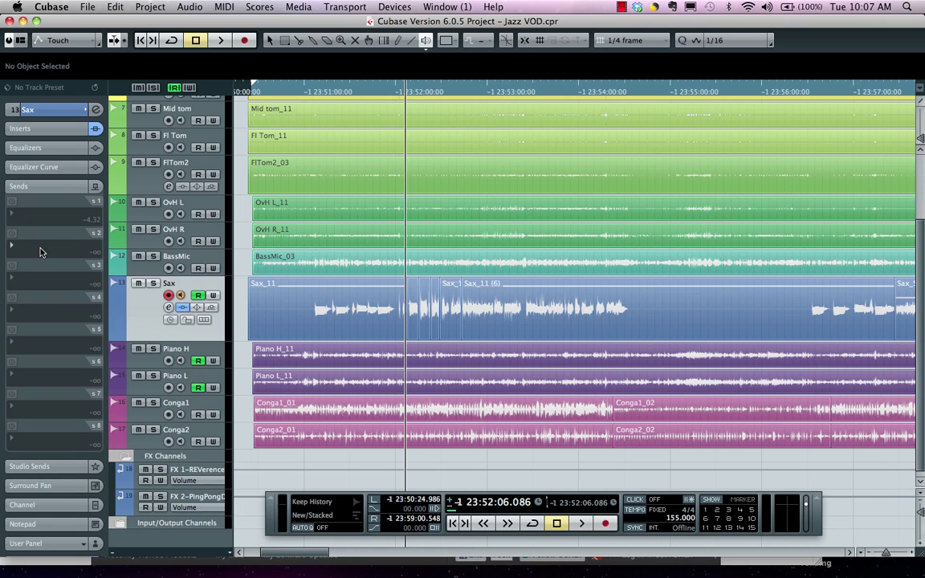
pyautogui.click(40, 251)
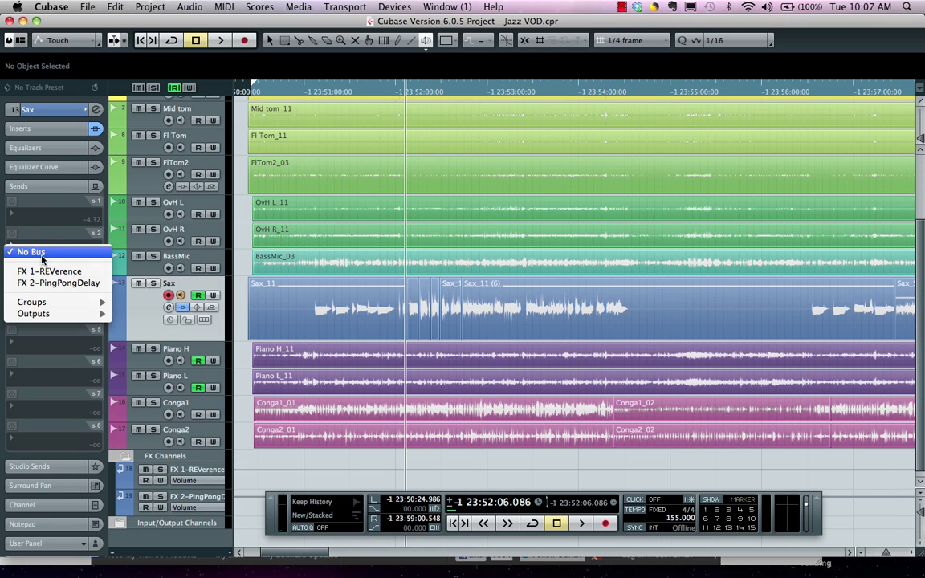
pyautogui.click(46, 272)
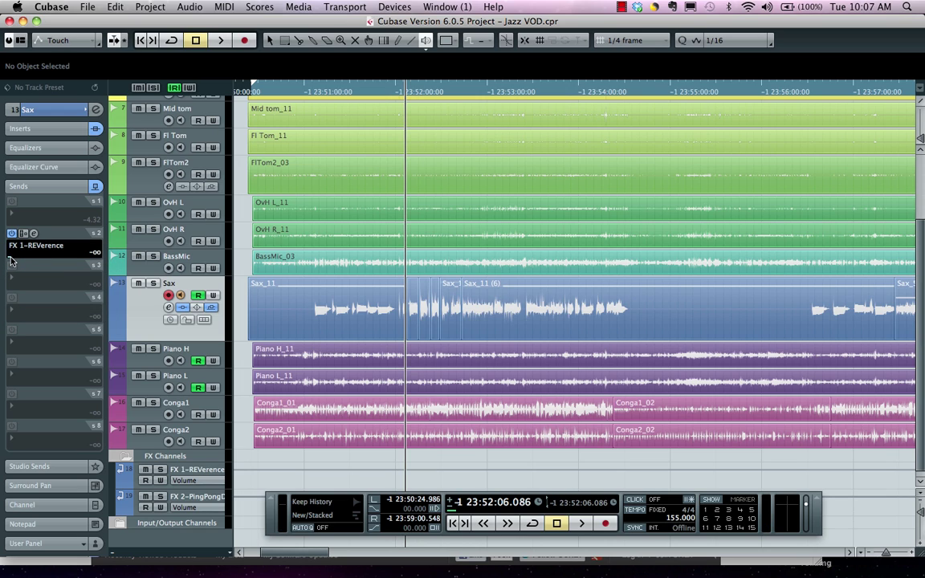
pyautogui.moveTo(14, 257); pyautogui.dragTo(47, 261)
# Play from 23:51:02 while adjusting the reverb send to -4.48, then stop playback
pyautogui.moveTo(320, 96); pyautogui.dragTo(306, 95)
pyautogui.press('space')
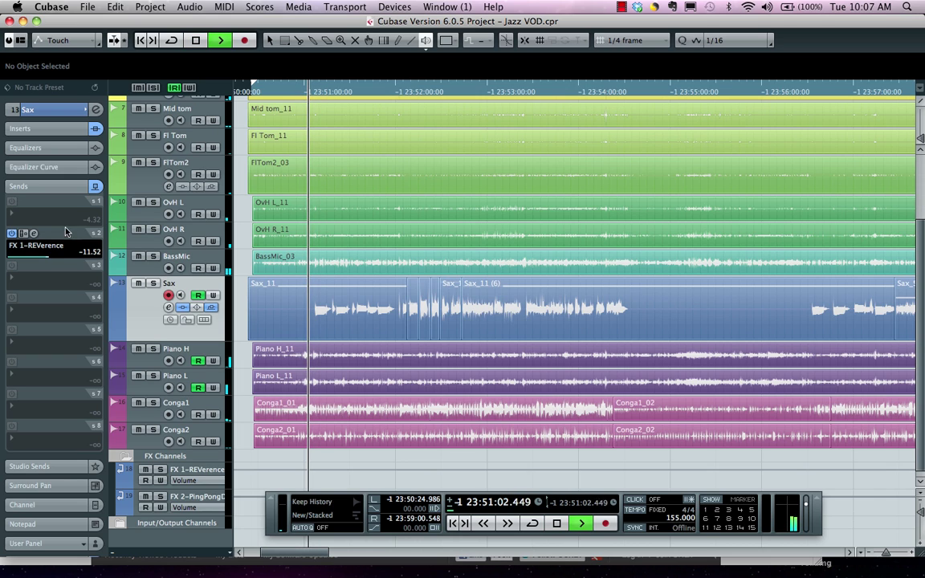
pyautogui.moveTo(46, 260); pyautogui.dragTo(10, 261)
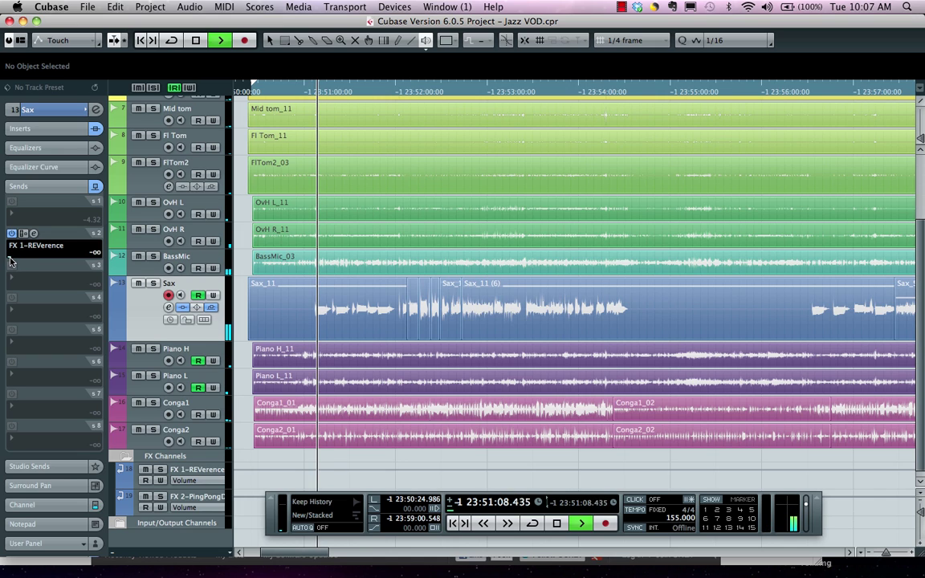
pyautogui.moveTo(11, 261); pyautogui.dragTo(67, 259)
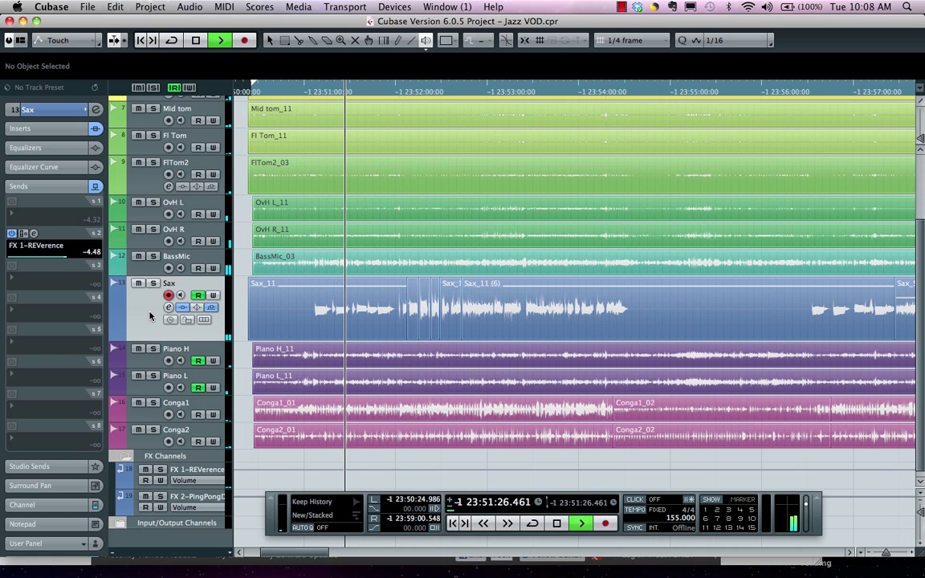
pyautogui.press('space')
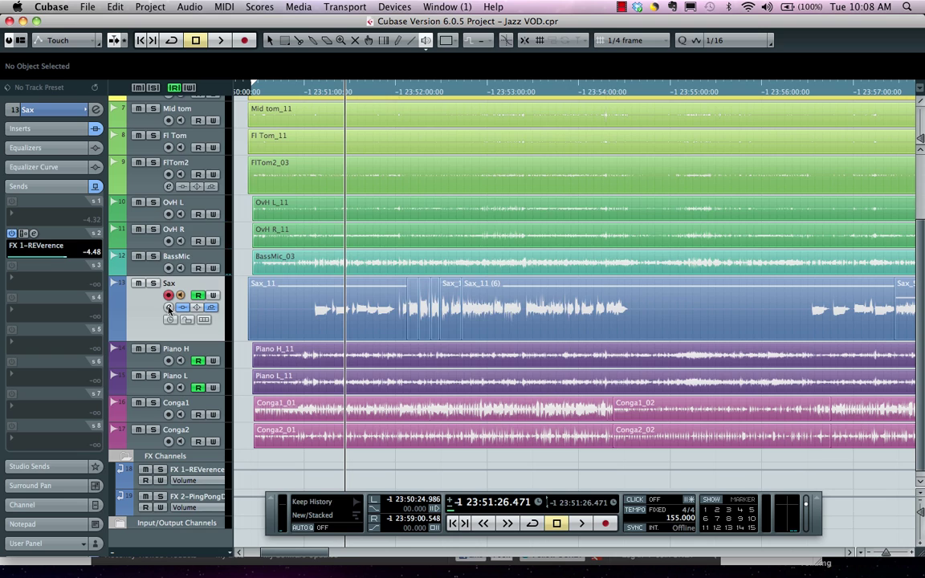
# In the Sax channel settings, show the Send Routing panel and pan the REVerence send to L17
pyautogui.click(169, 308)
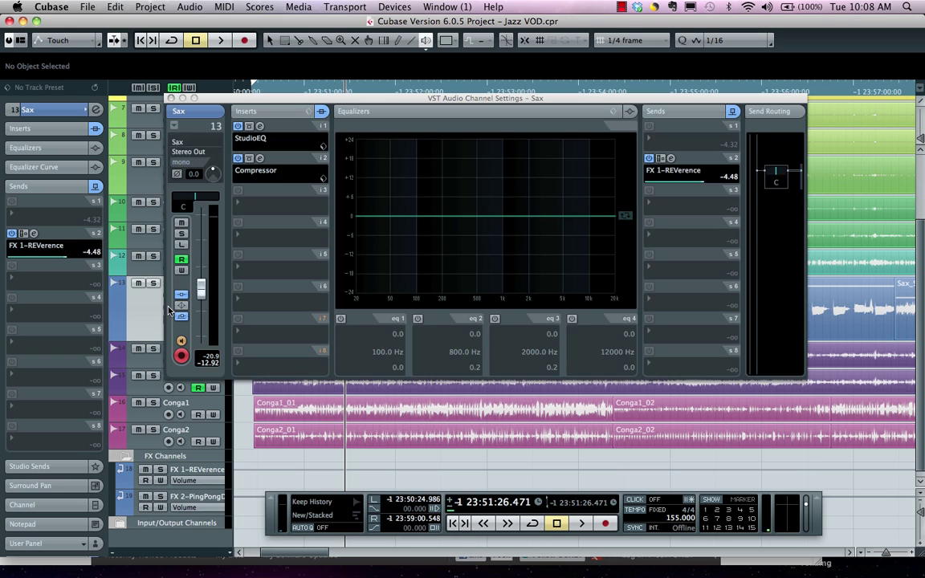
pyautogui.click(804, 115)
pyautogui.click(804, 113)
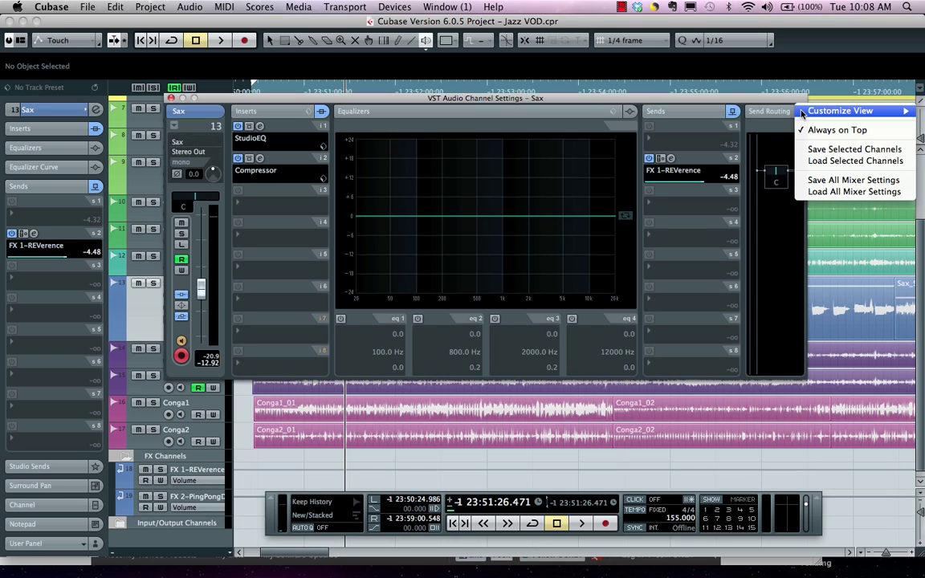
pyautogui.moveTo(802, 115)
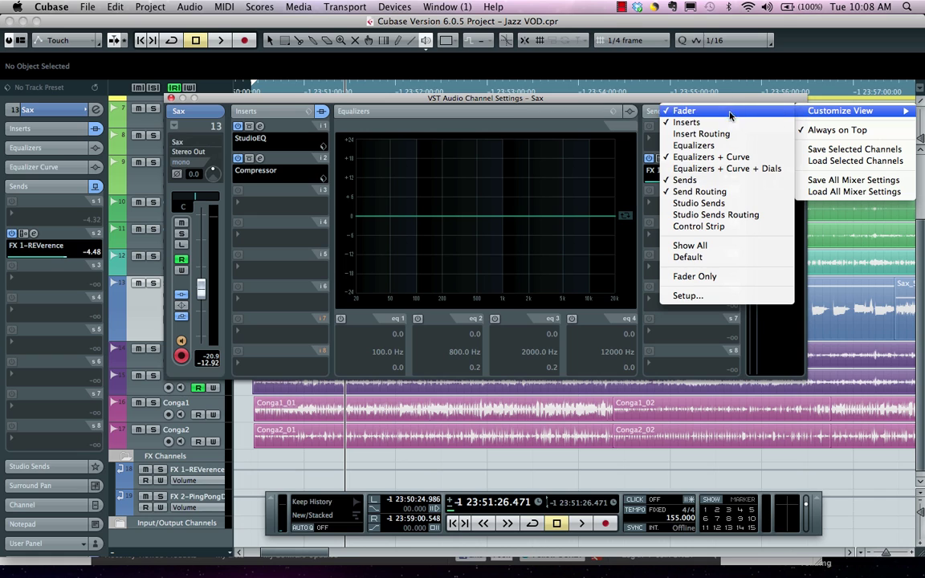
pyautogui.click(723, 192)
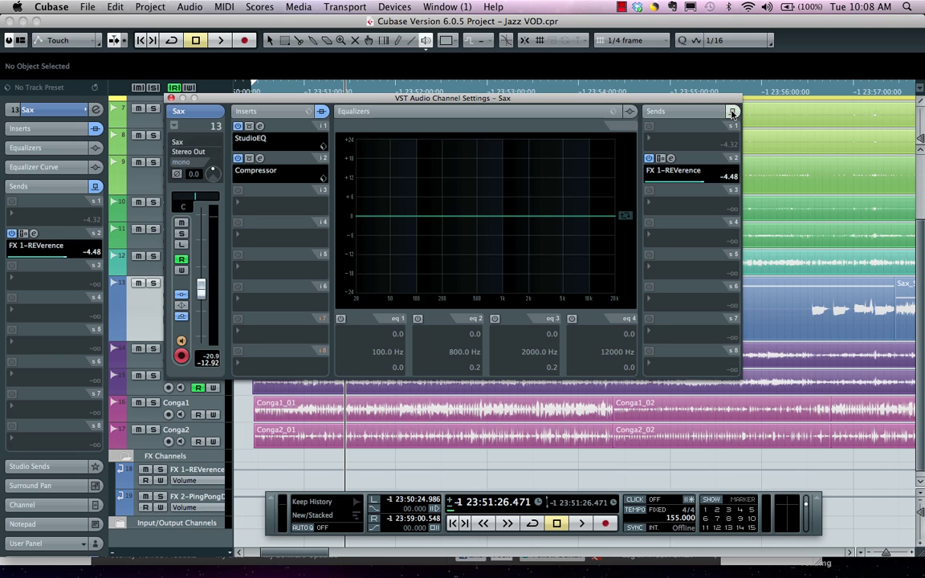
pyautogui.click(732, 112)
pyautogui.moveTo(733, 111)
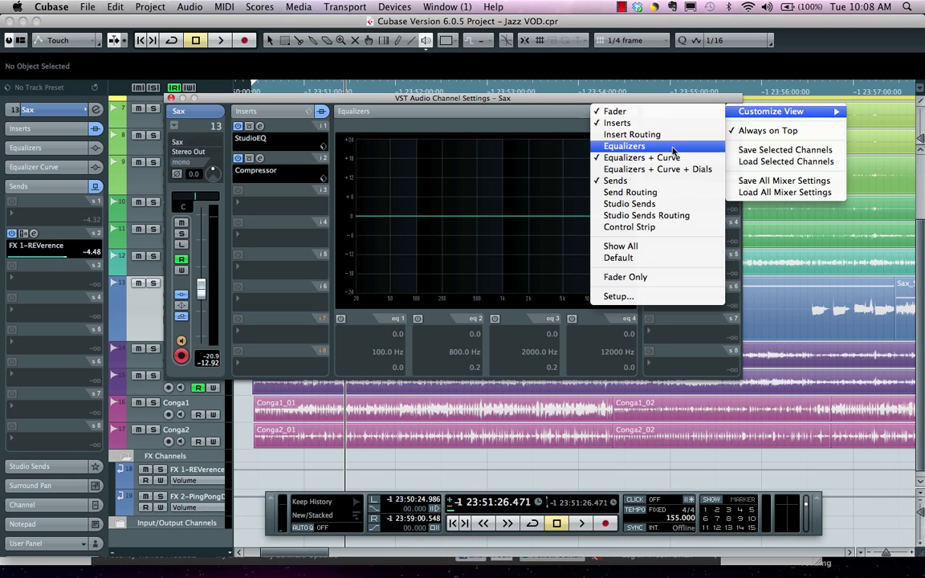
pyautogui.click(667, 194)
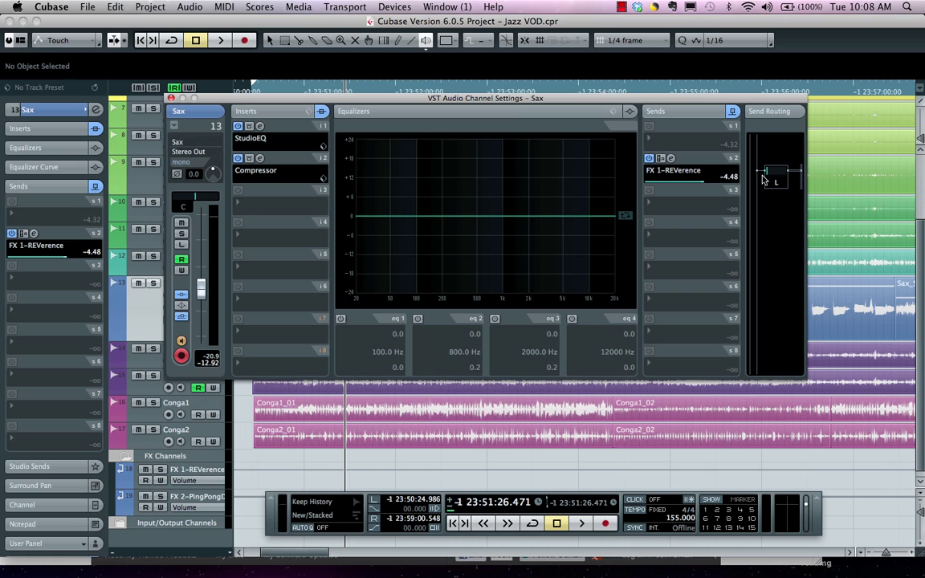
pyautogui.moveTo(764, 180)
pyautogui.mouseDown()
pyautogui.moveTo(786, 182)
pyautogui.moveTo(775, 181)
pyautogui.mouseUp()
# Route Piano H's send 2 to FX 1-REVerence, enable it and raise its level
pyautogui.click(170, 98)
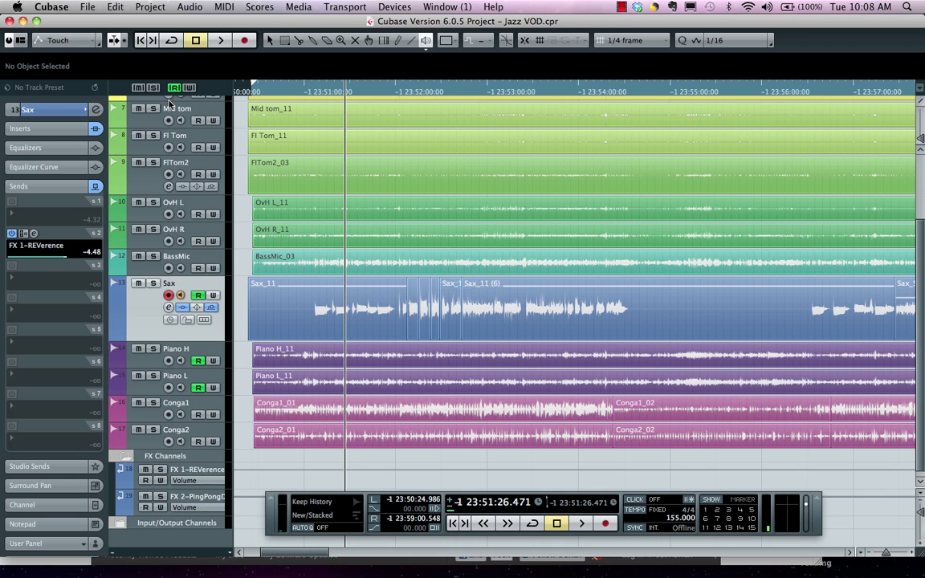
pyautogui.click(149, 359)
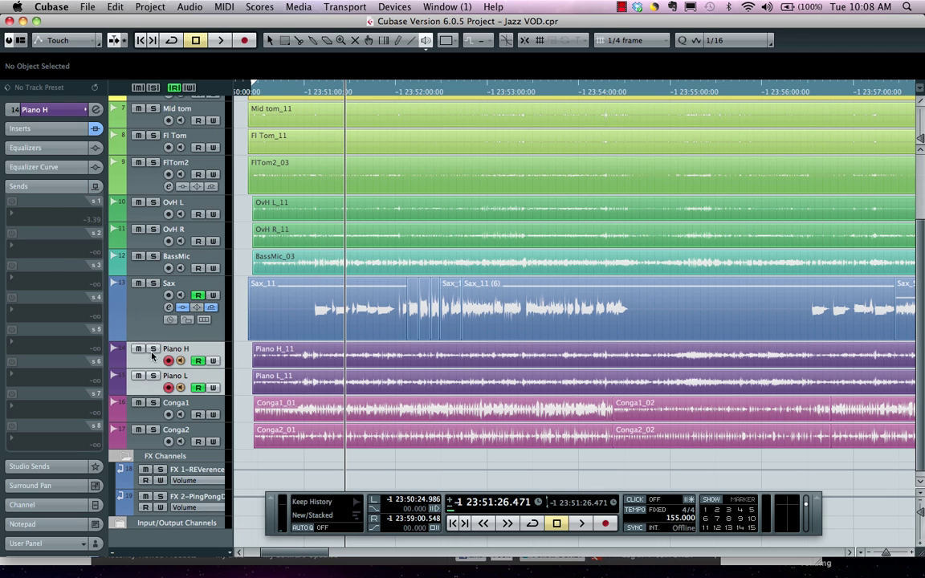
pyautogui.click(33, 243)
pyautogui.click(18, 262)
pyautogui.click(12, 242)
pyautogui.click(12, 245)
pyautogui.click(12, 234)
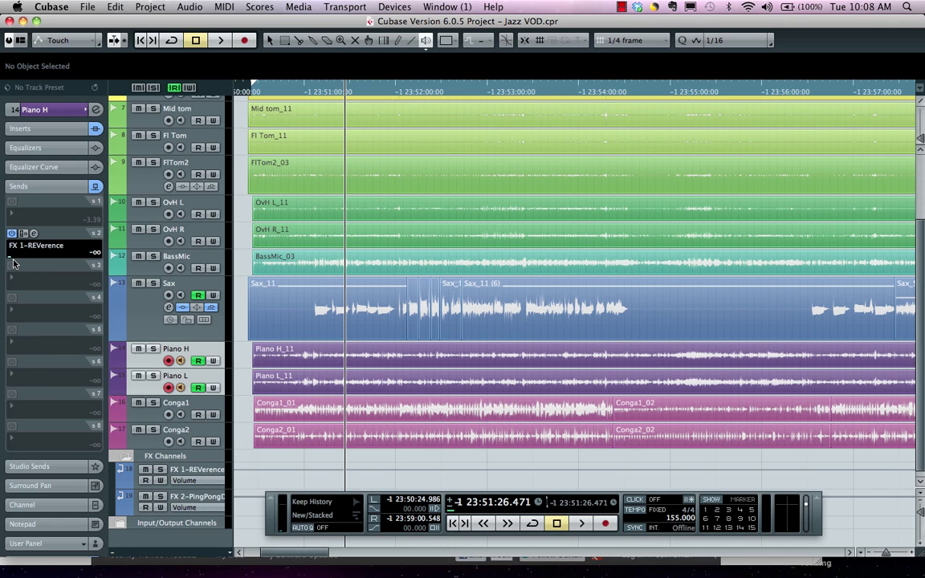
pyautogui.moveTo(13, 263); pyautogui.dragTo(45, 260)
# Route Piano L's send 2 to FX 1-REVerence at -8.55
pyautogui.click(148, 394)
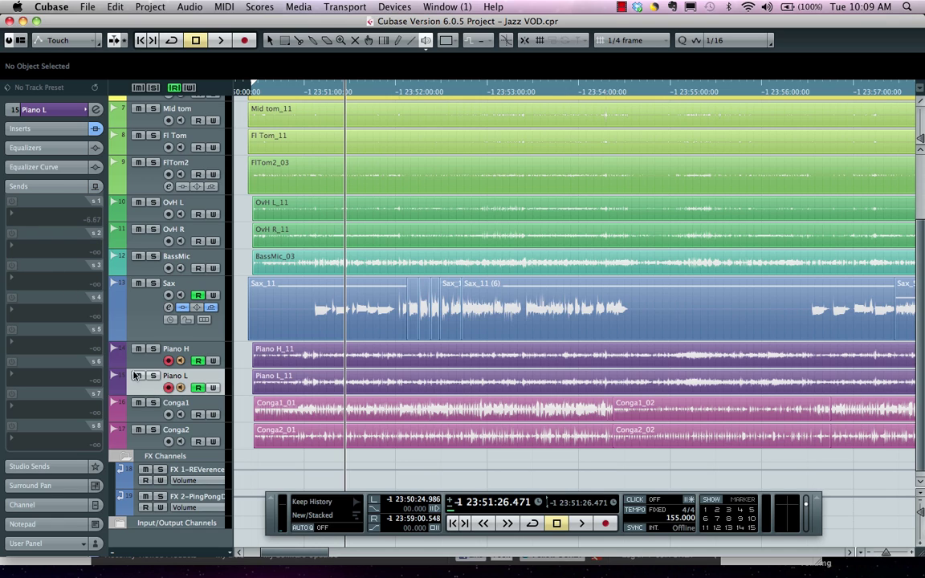
pyautogui.click(36, 241)
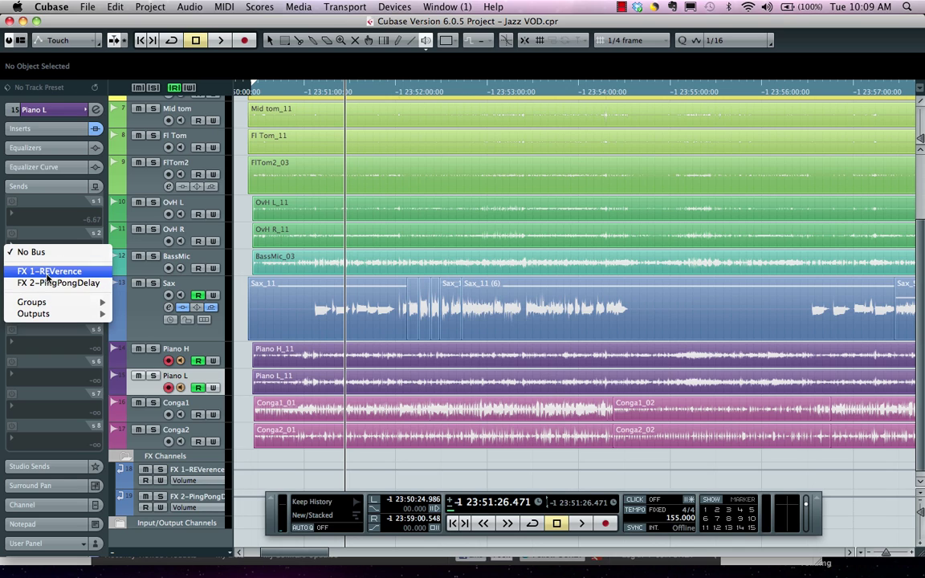
pyautogui.click(48, 273)
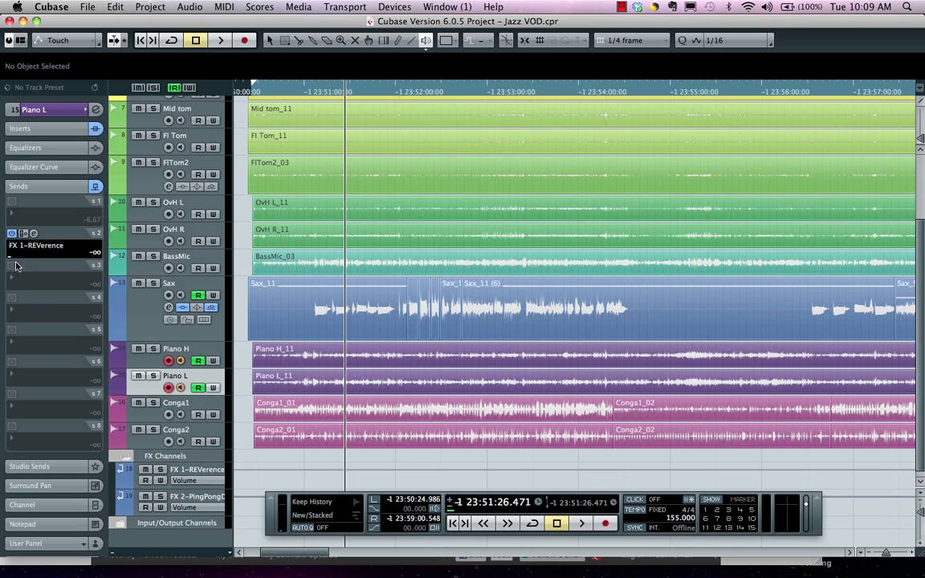
pyautogui.moveTo(14, 259); pyautogui.dragTo(58, 270)
# Audition Piano H and Sax soloed during playback, then clear all solos
pyautogui.click(154, 349)
pyautogui.press('space')
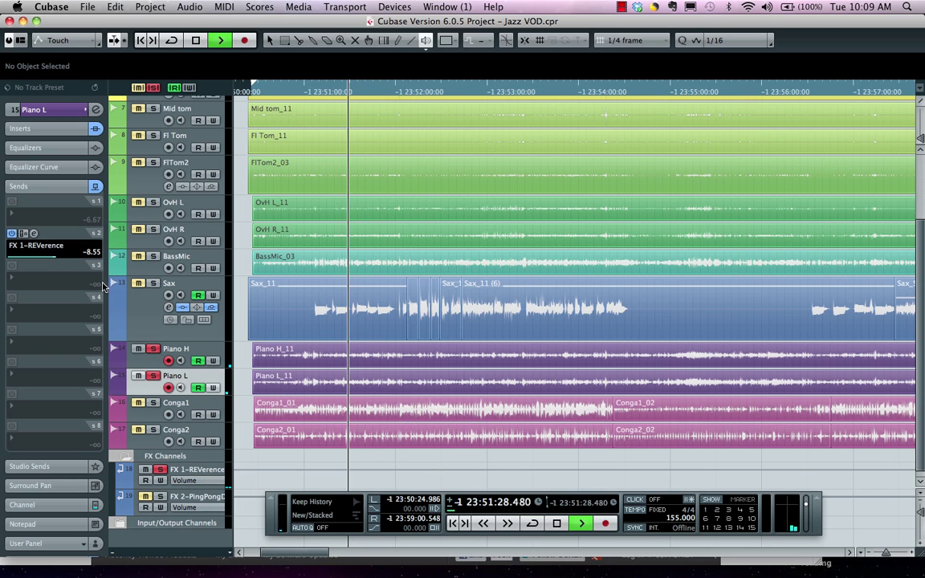
pyautogui.click(150, 361)
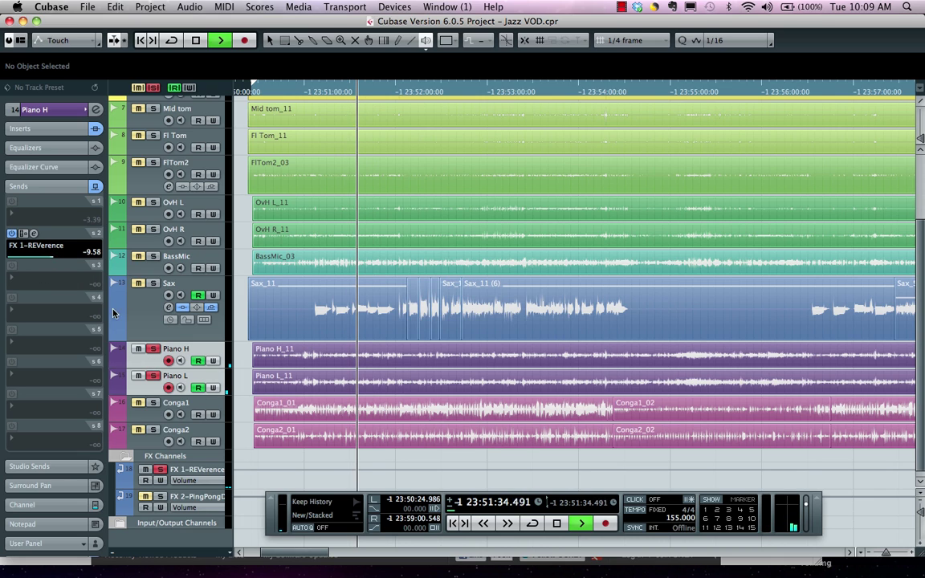
pyautogui.click(153, 282)
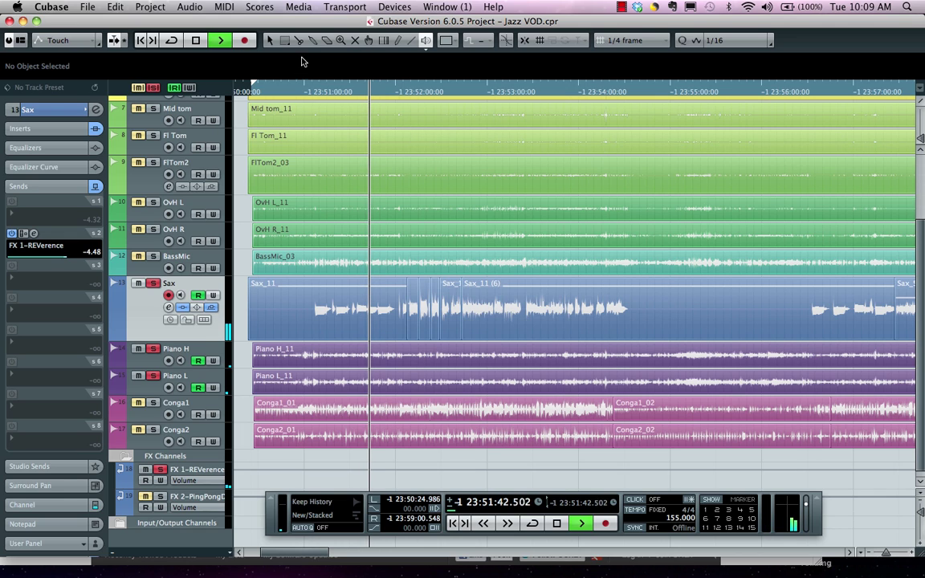
pyautogui.click(154, 87)
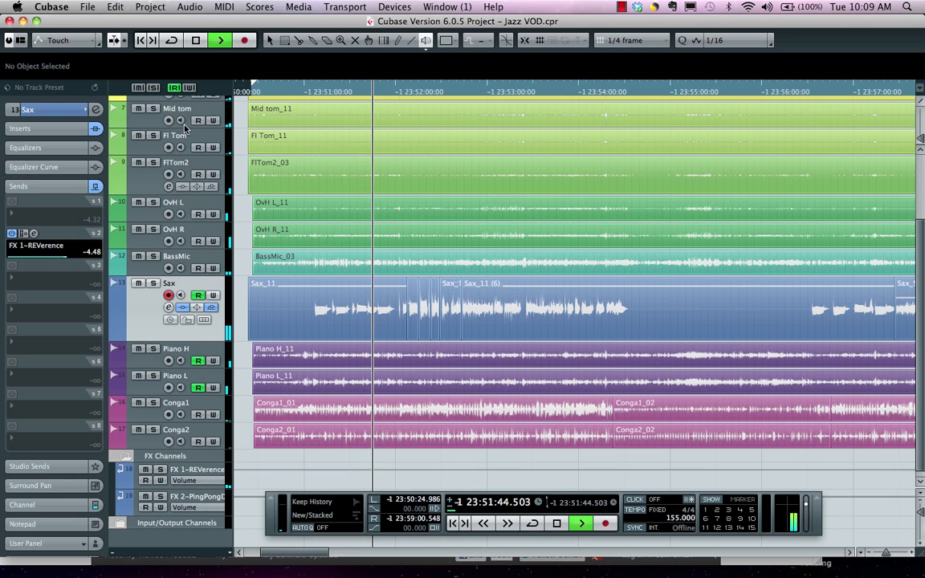
# Stop playback and open the Mixer from the Devices menu
pyautogui.press('space')
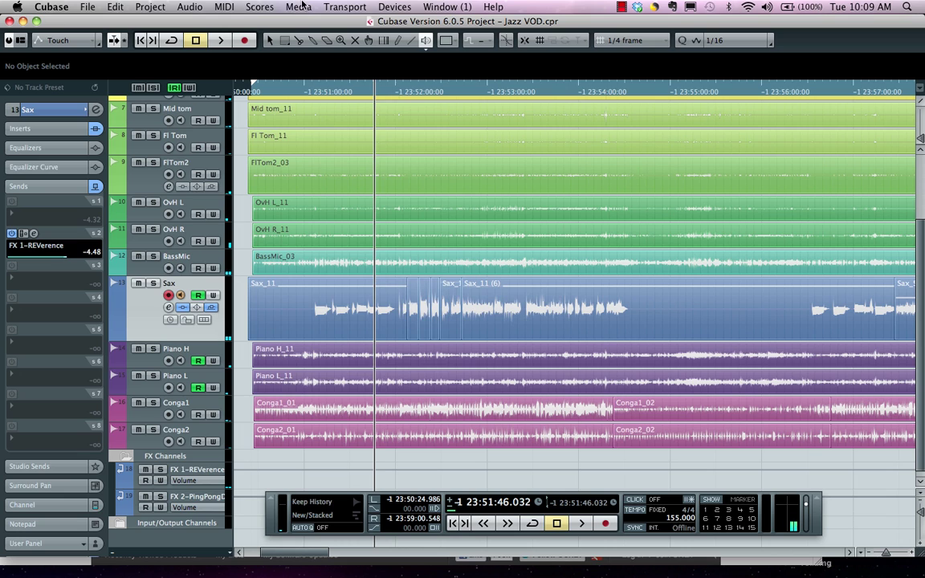
pyautogui.click(299, 7)
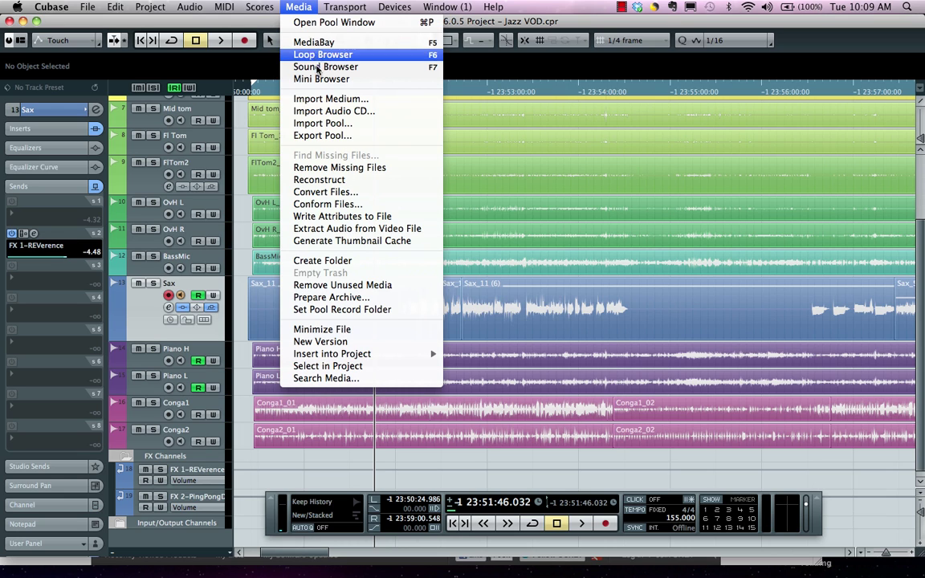
pyautogui.moveTo(393, 7)
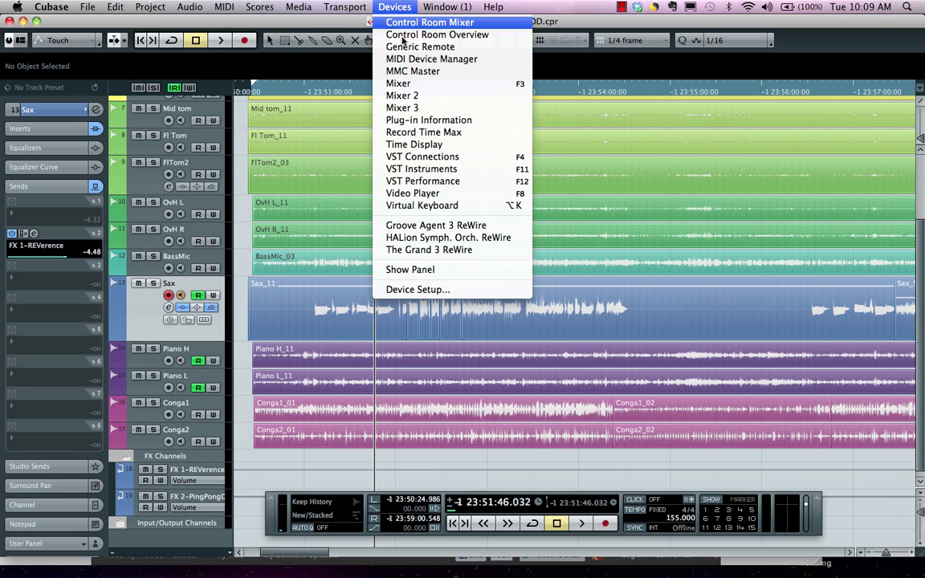
pyautogui.click(406, 84)
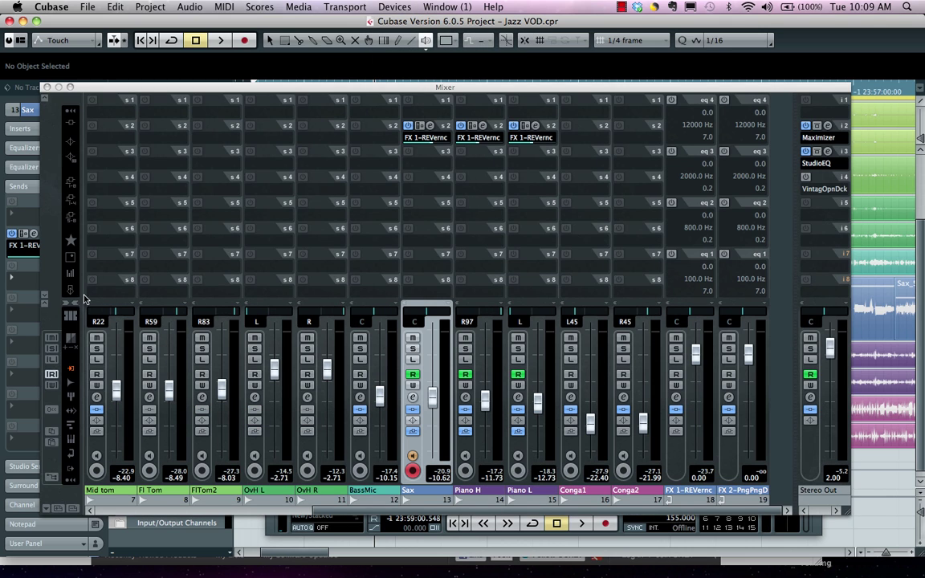
# Switch the Mixer's extended rack to show all eight inserts per channel
pyautogui.click(47, 314)
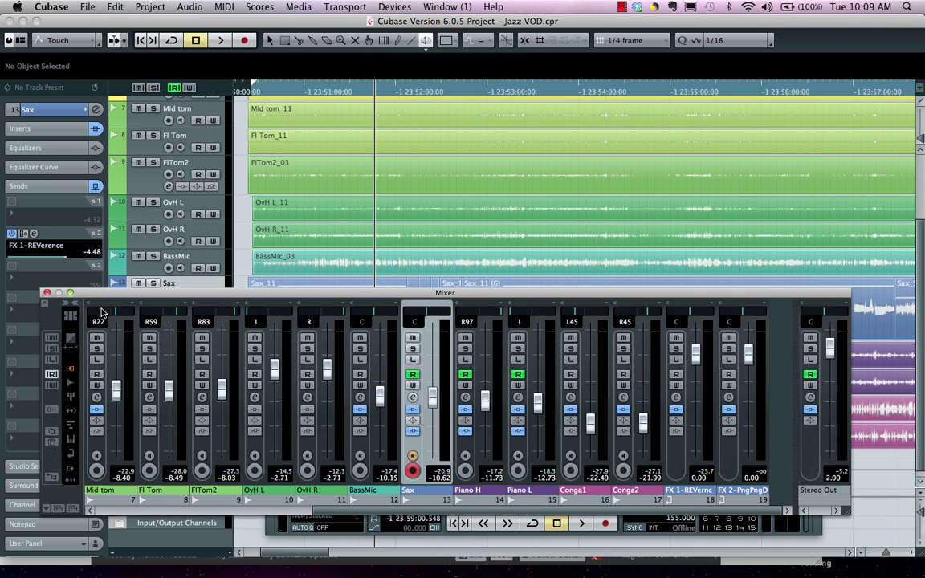
pyautogui.click(46, 305)
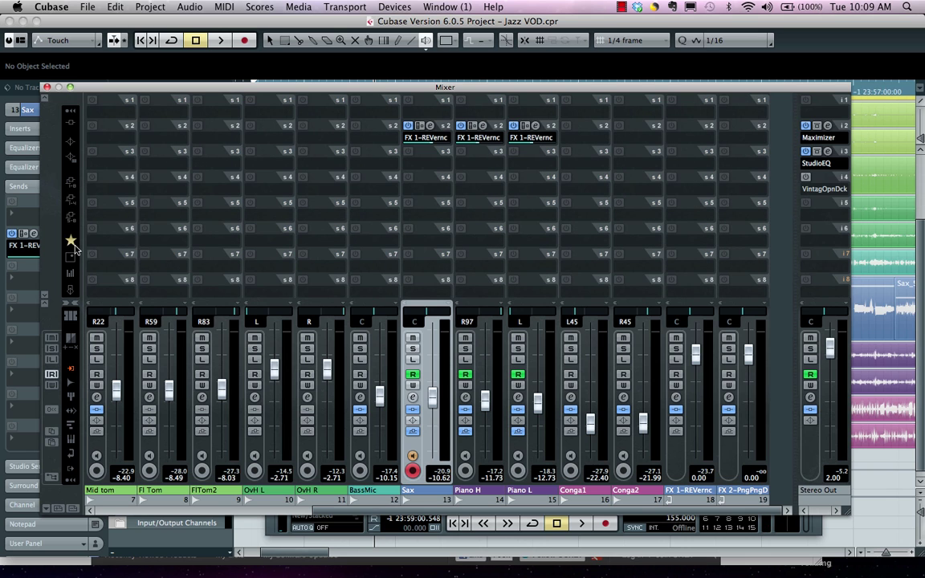
pyautogui.click(71, 273)
pyautogui.click(70, 218)
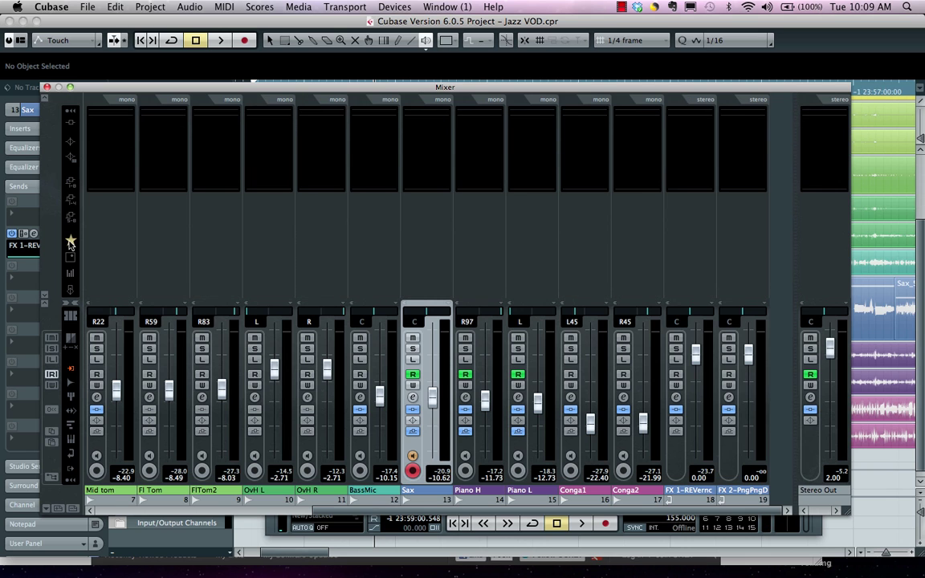
pyautogui.click(71, 198)
pyautogui.click(71, 181)
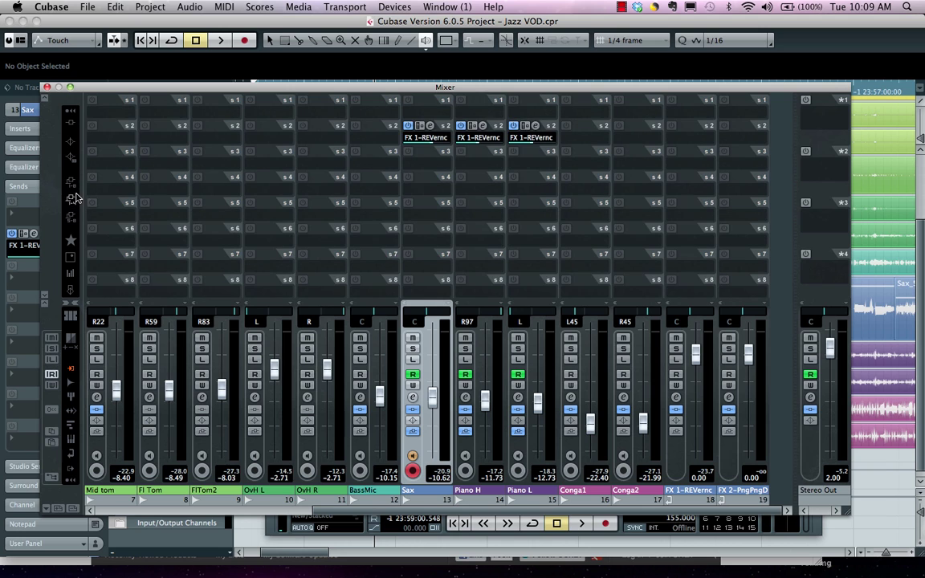
pyautogui.click(67, 111)
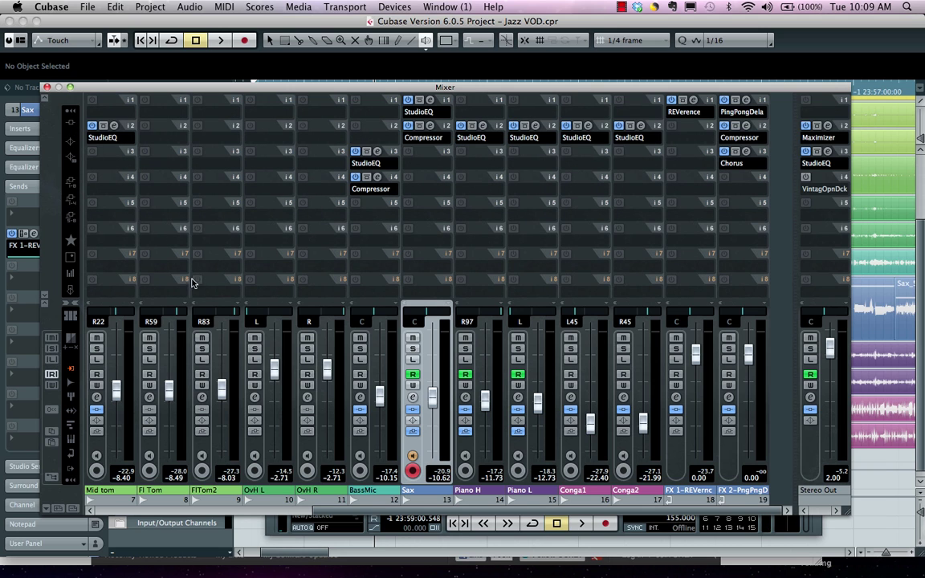
# Set the Snare's StudioEQ to boost highs around 5270 Hz and cut lows near 150 Hz
pyautogui.moveTo(328, 513); pyautogui.dragTo(186, 511)
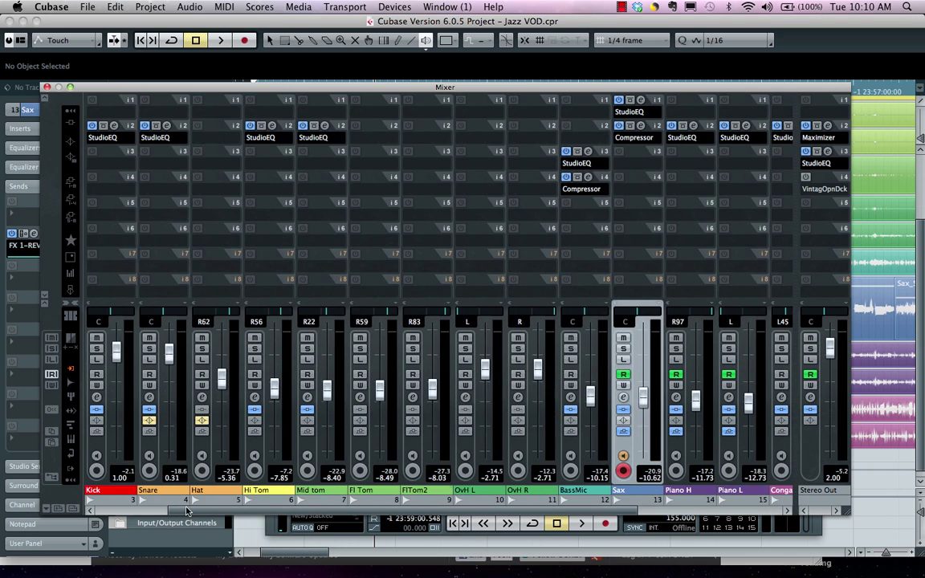
pyautogui.click(167, 126)
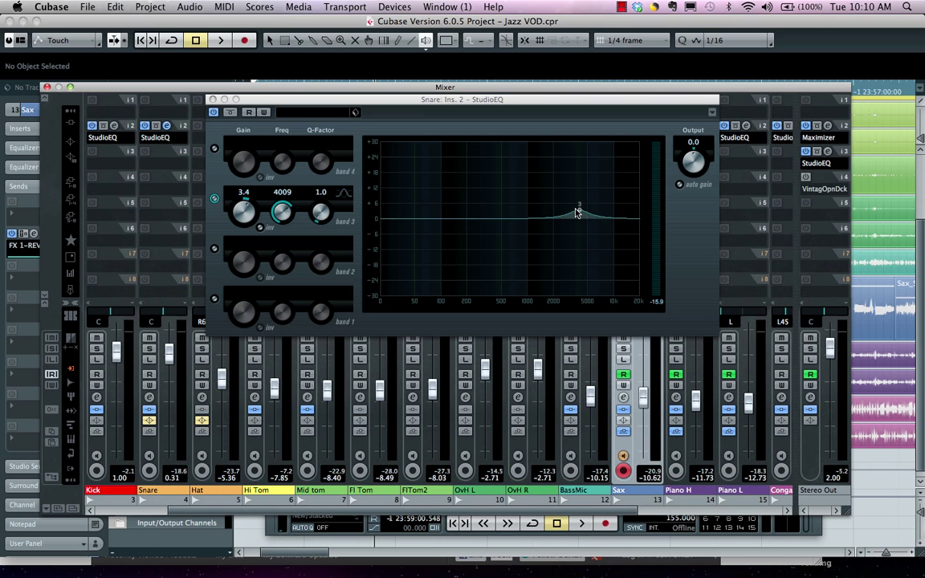
pyautogui.moveTo(576, 213); pyautogui.dragTo(590, 174)
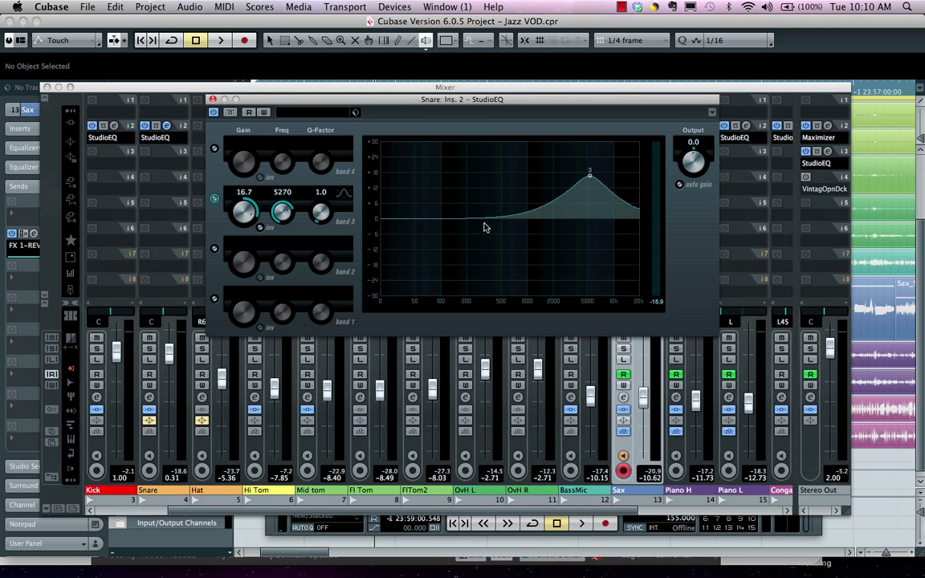
pyautogui.click(214, 248)
pyautogui.moveTo(530, 219); pyautogui.dragTo(455, 259)
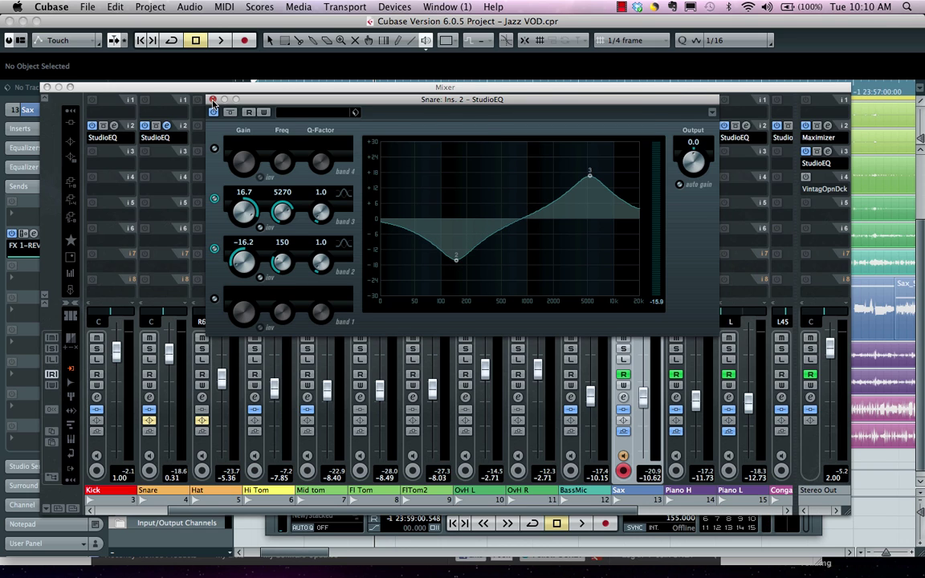
pyautogui.click(213, 100)
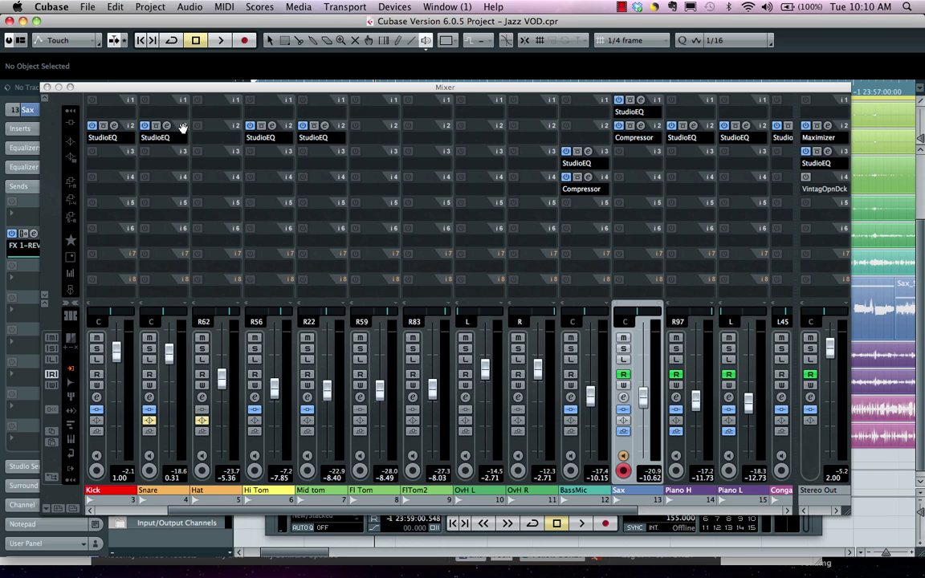
# Copy the Snare's StudioEQ onto the Hat channel's insert slot 3 and check it
pyautogui.moveTo(182, 128); pyautogui.dragTo(227, 158)
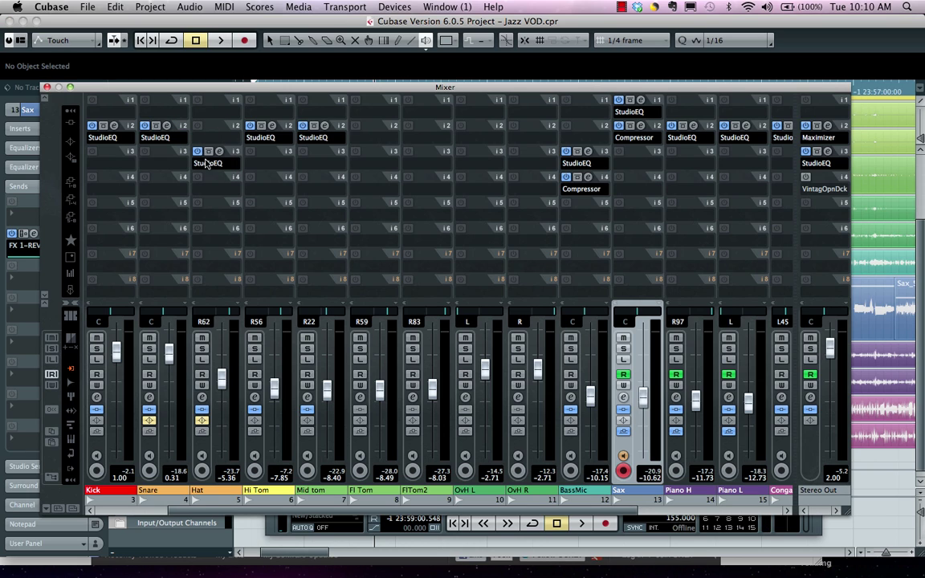
pyautogui.click(218, 152)
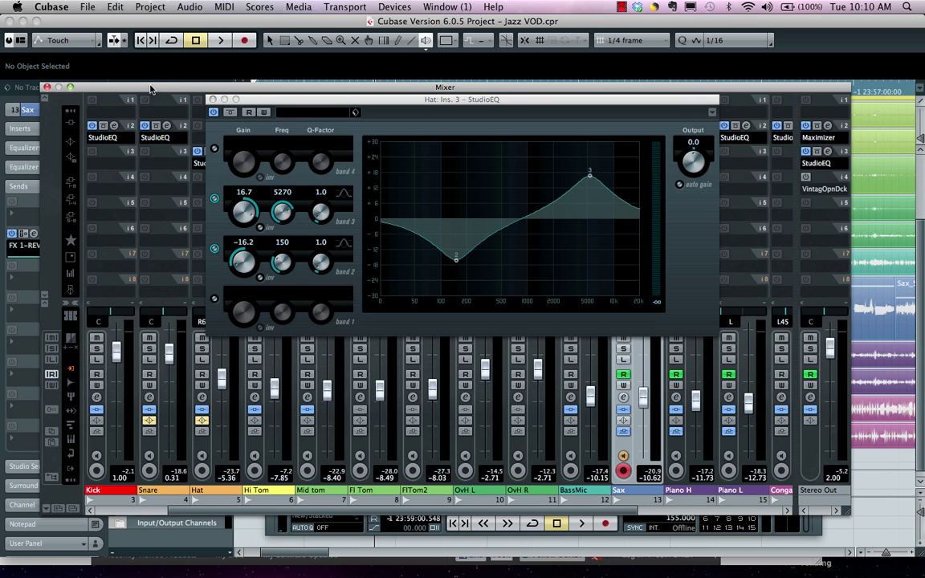
pyautogui.click(212, 100)
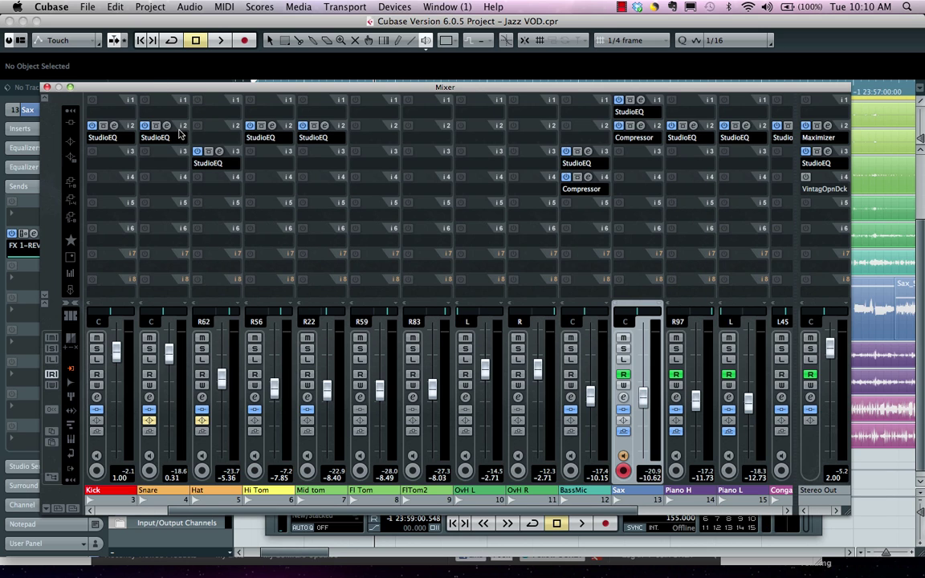
pyautogui.moveTo(182, 129)
pyautogui.mouseDown()
pyautogui.moveTo(182, 187)
pyautogui.moveTo(339, 186)
pyautogui.moveTo(234, 186)
pyautogui.moveTo(175, 136)
pyautogui.mouseUp()
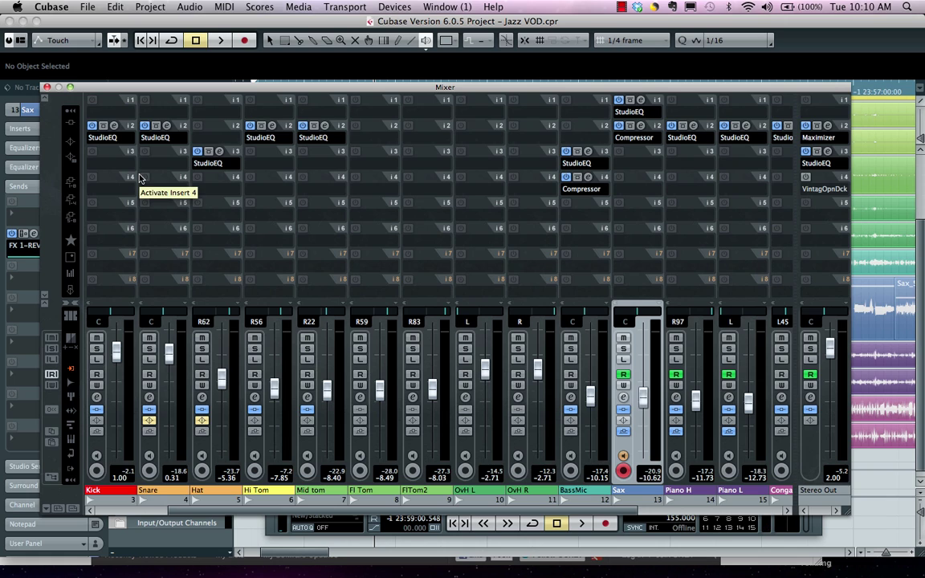
# Show the Mixer's send rack, select DrumGp, and display the channel inspector
pyautogui.click(74, 172)
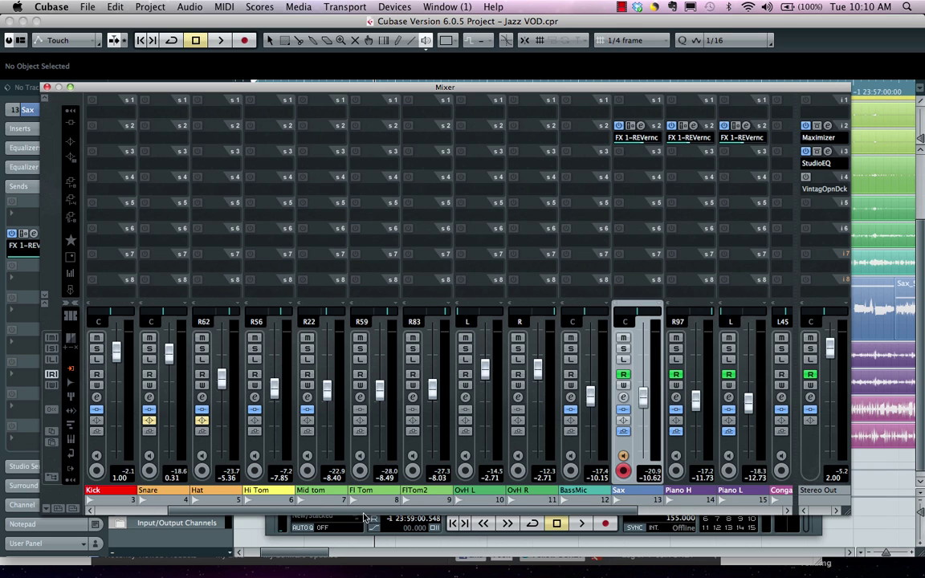
pyautogui.hscroll(-2, 241, 466)
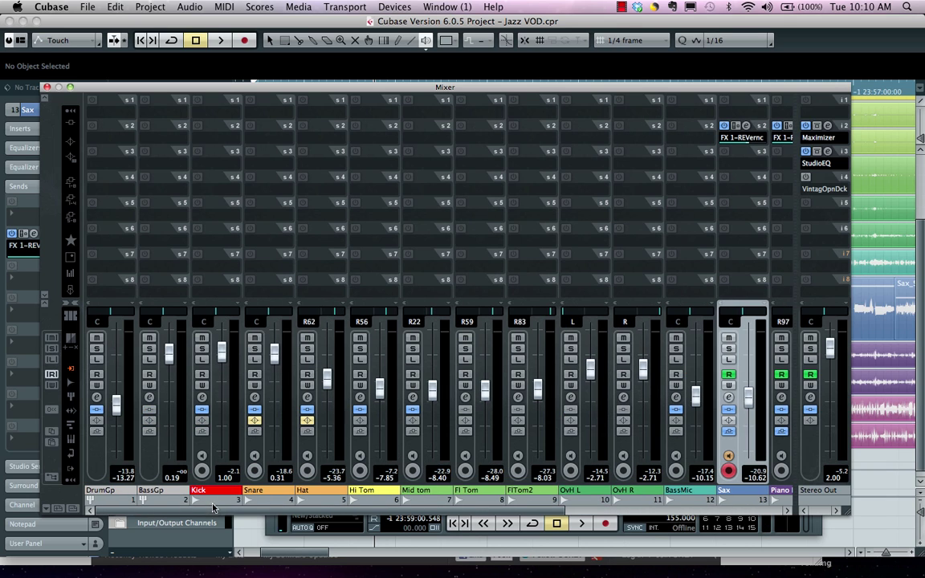
pyautogui.click(97, 466)
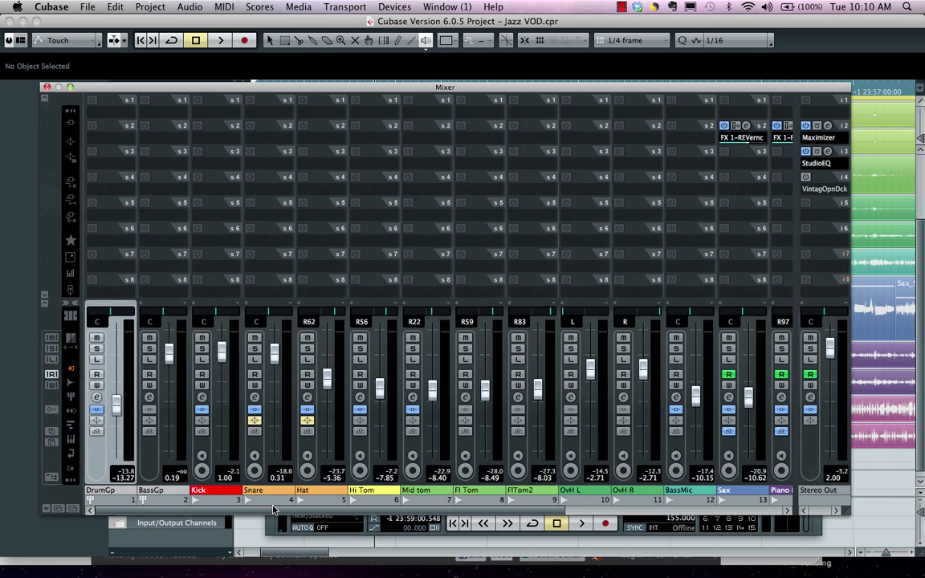
pyautogui.moveTo(273, 512); pyautogui.dragTo(506, 512)
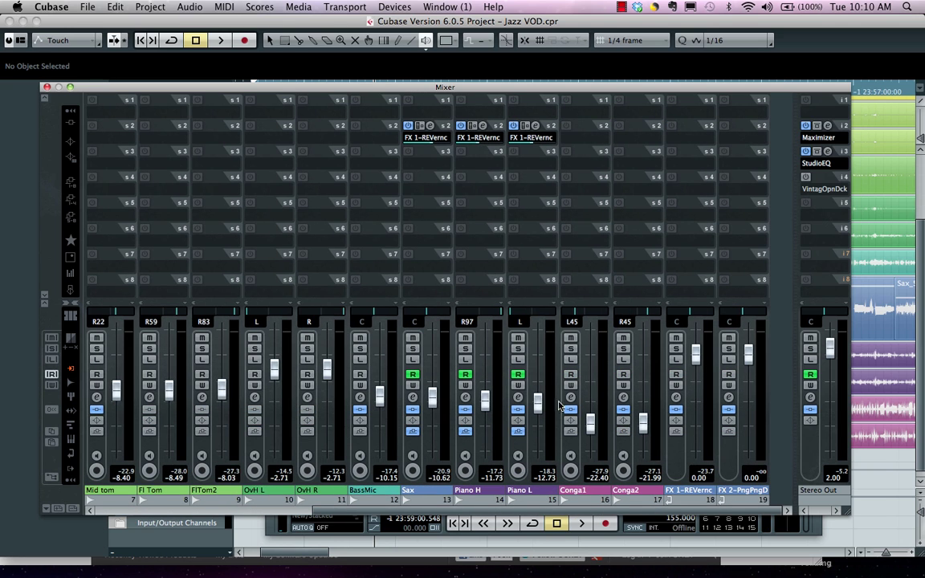
pyautogui.keyDown('shift'); pyautogui.click(622, 450); pyautogui.keyUp('shift')
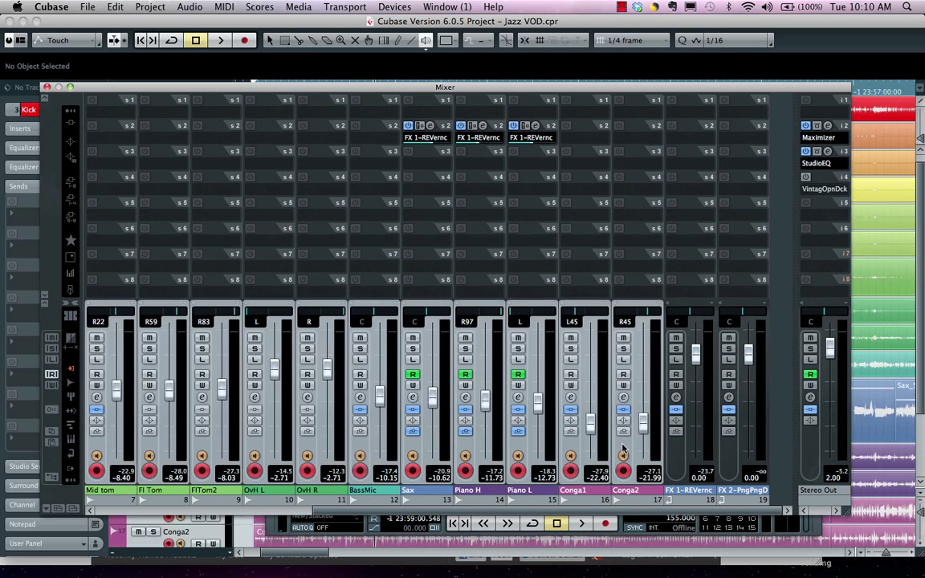
pyautogui.moveTo(498, 511); pyautogui.dragTo(224, 520)
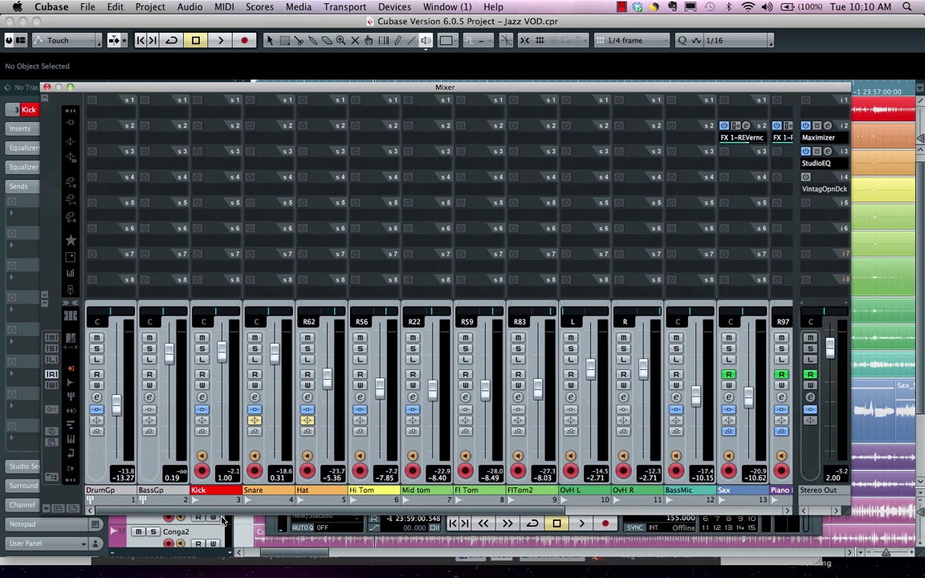
# Route and enable send 2 to FX 1-REVerence on all channels, raise Kick's level, close the Mixer
pyautogui.click(116, 140)
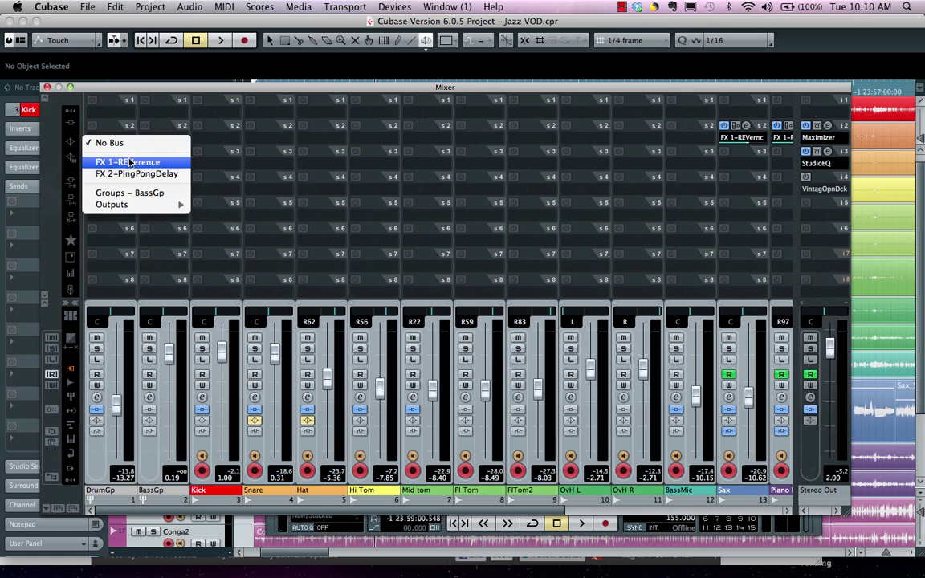
pyautogui.click(129, 162)
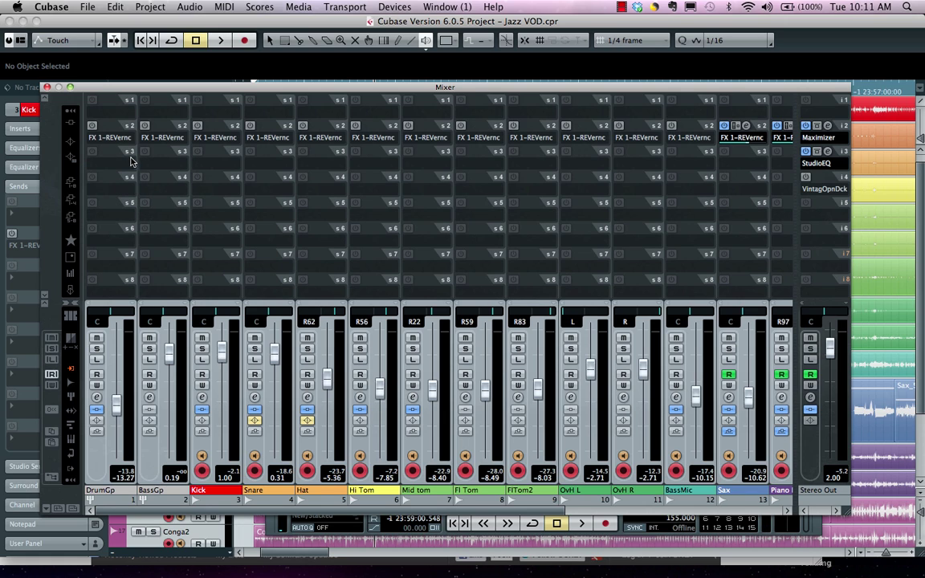
pyautogui.click(92, 126)
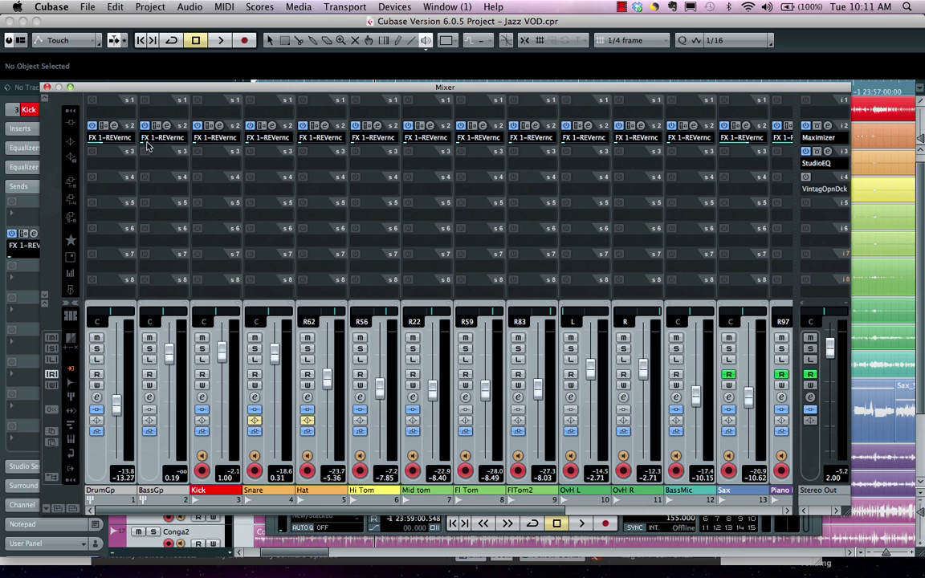
pyautogui.moveTo(201, 150); pyautogui.dragTo(276, 145)
pyautogui.click(308, 142)
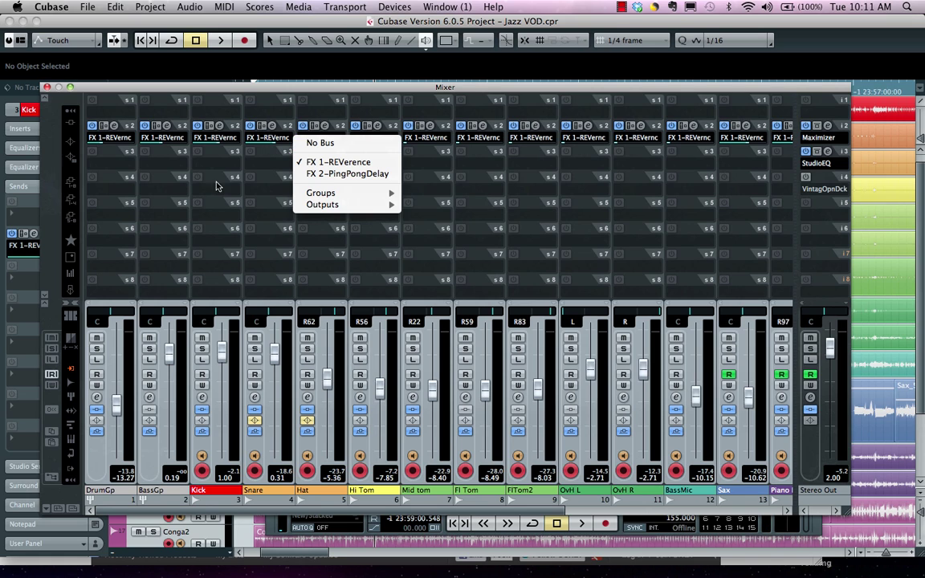
pyautogui.click(189, 167)
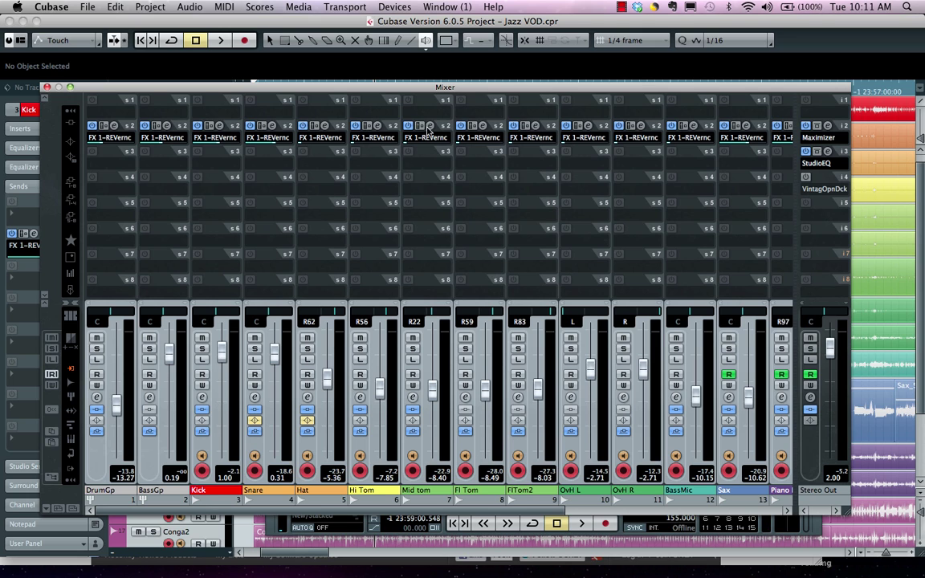
pyautogui.click(47, 87)
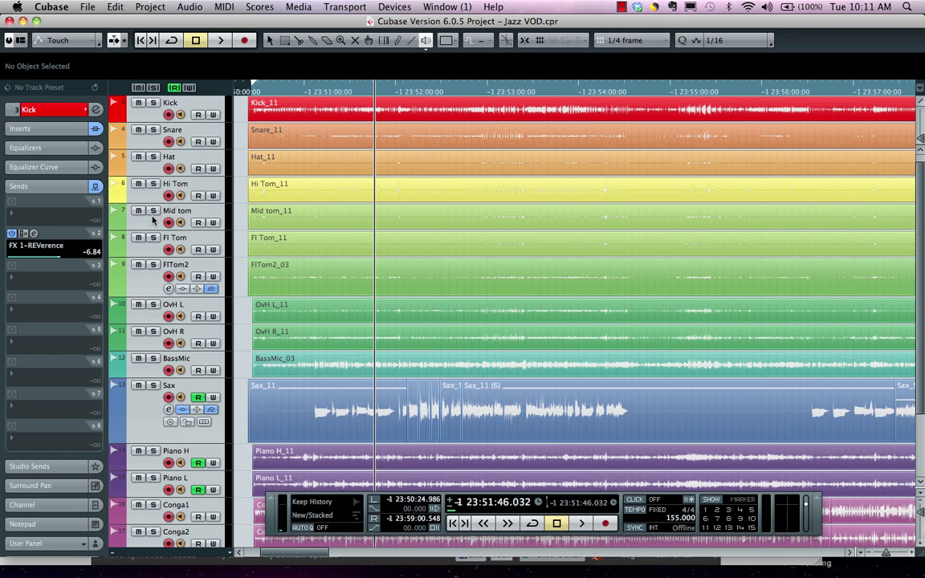
# With the Object Selection tool, select the Mid tom track and zoom in horizontally on the Sax phrase
pyautogui.rightClick(240, 222)
pyautogui.click(240, 222)
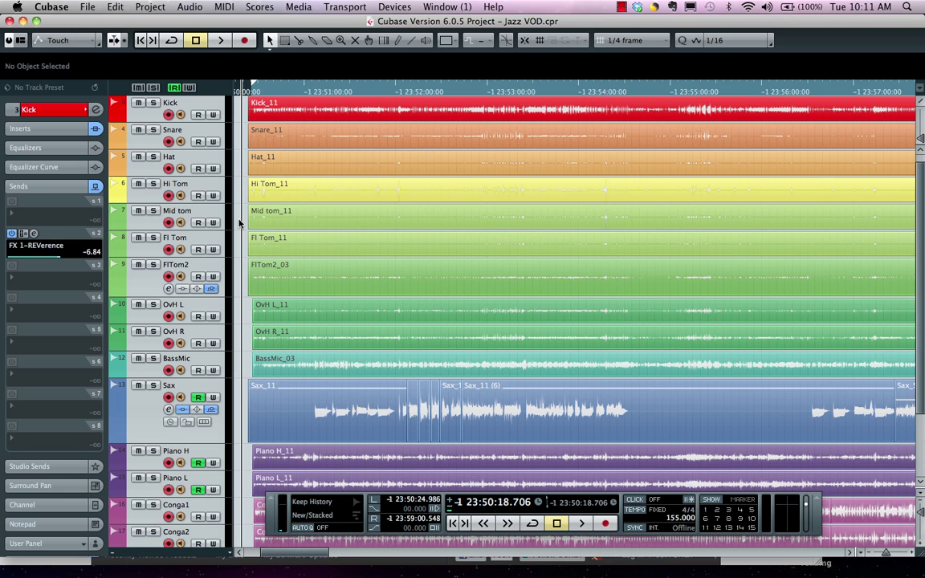
pyautogui.click(157, 227)
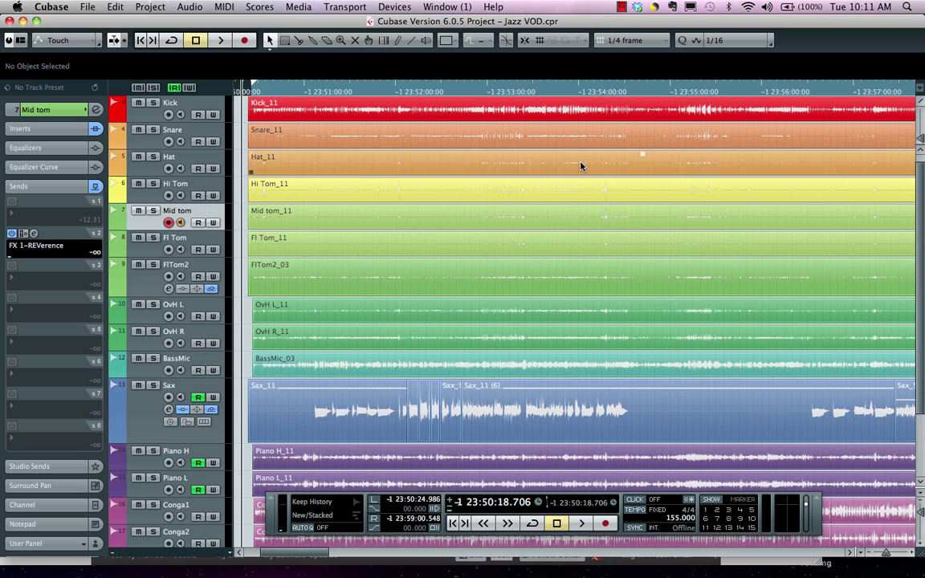
pyautogui.scroll(-2, 586, 241)
pyautogui.scroll(-2, 586, 252)
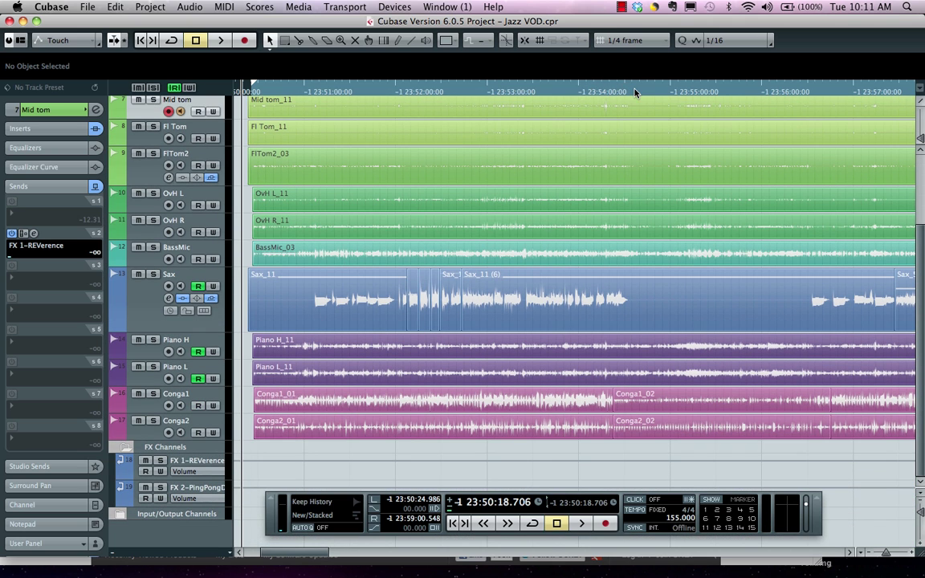
pyautogui.moveTo(635, 93); pyautogui.dragTo(604, 161)
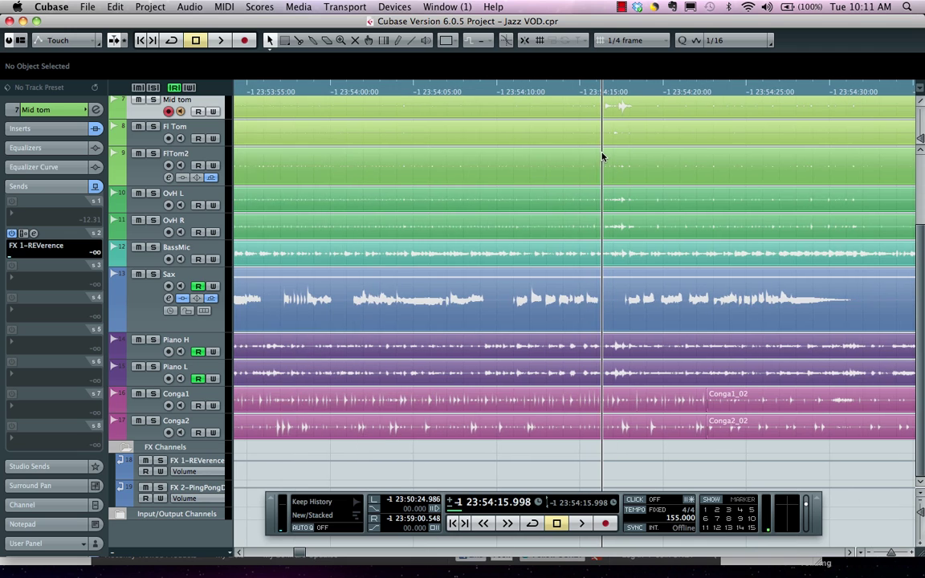
# Make the Play tool active over the Sax track for auditioning
pyautogui.rightClick(515, 297)
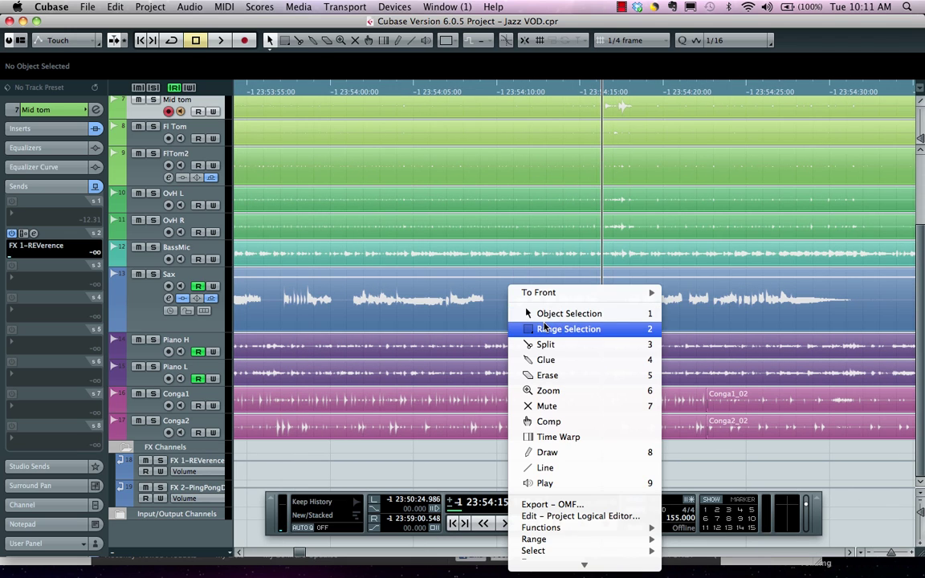
pyautogui.click(537, 325)
pyautogui.rightClick(511, 308)
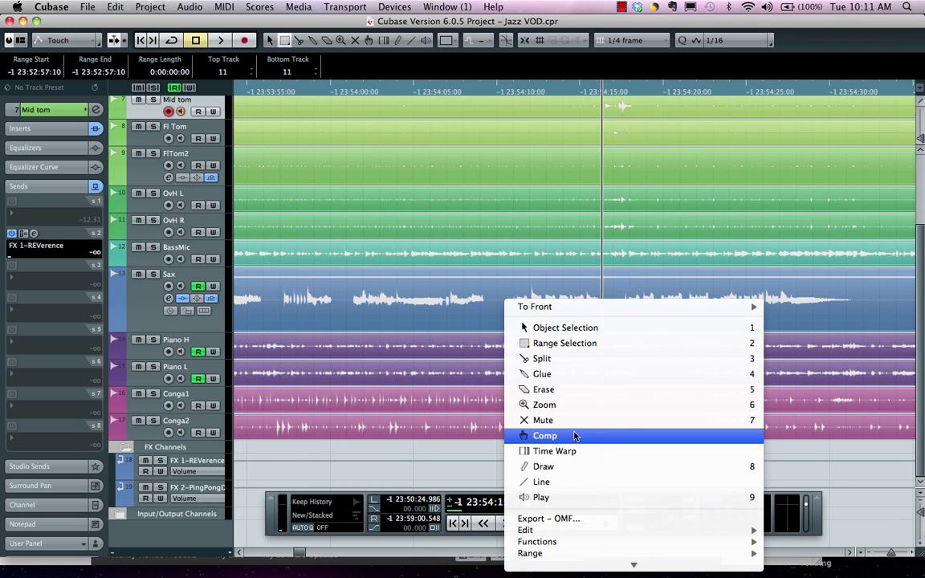
pyautogui.click(540, 498)
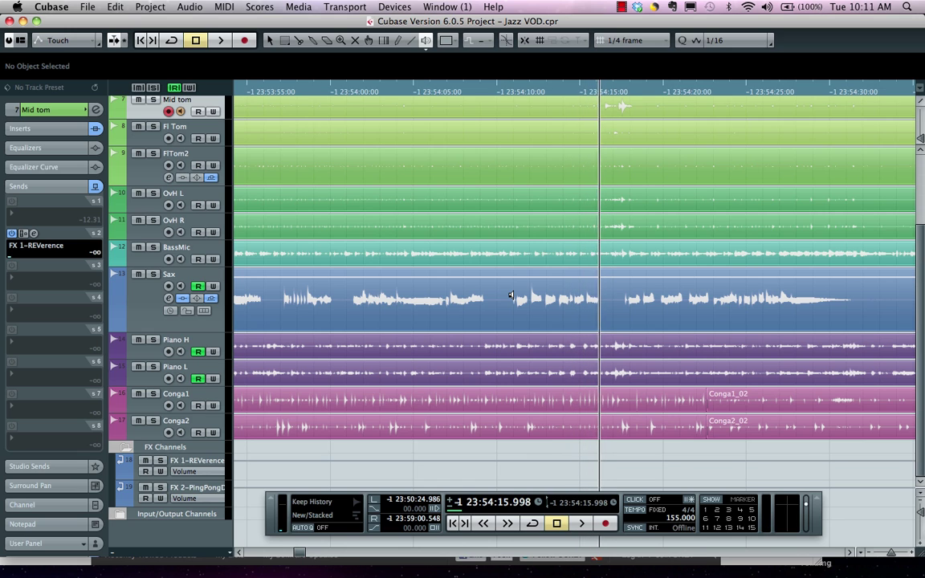
# Listen to the Sax phrase, then range-select a short stretch of it
pyautogui.press('space')
pyautogui.rightClick(530, 301)
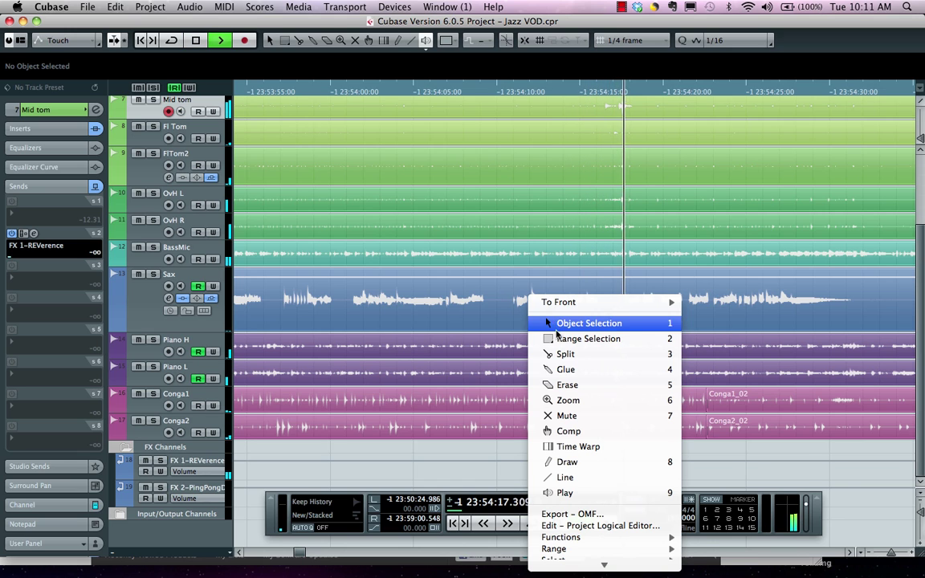
pyautogui.click(558, 339)
pyautogui.press('space')
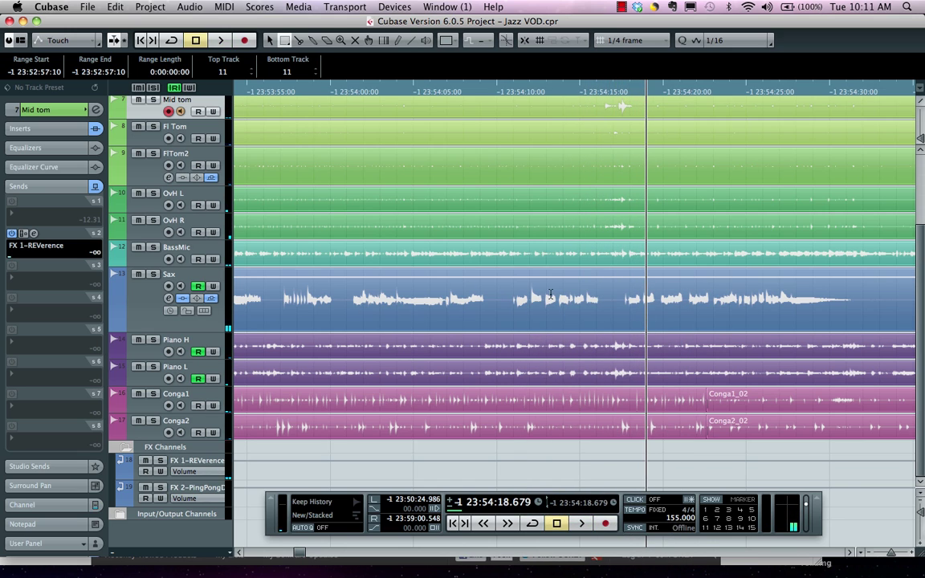
pyautogui.moveTo(603, 296); pyautogui.dragTo(556, 301)
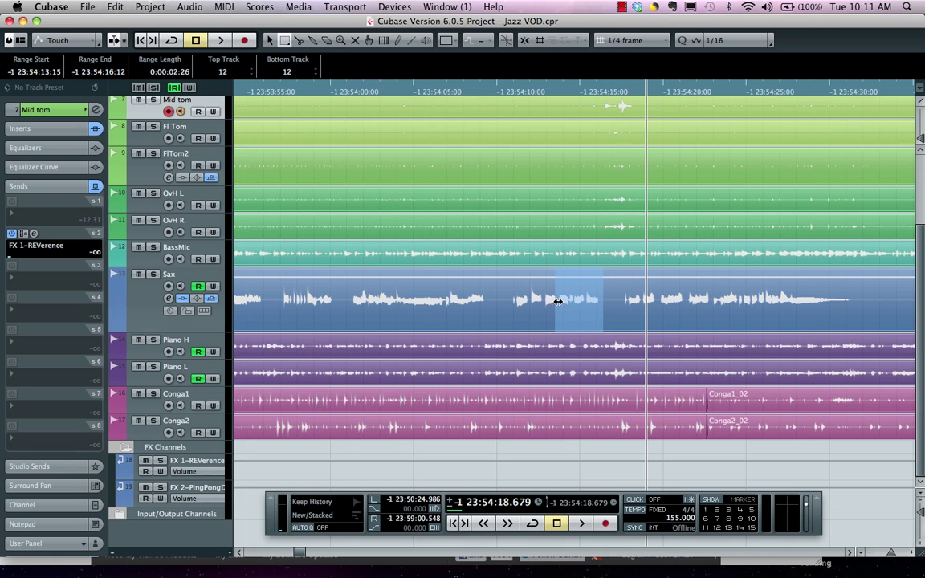
# Process the Sax range offline with Chorus using the Chill E-Piano preset, previewing first
pyautogui.rightClick(557, 294)
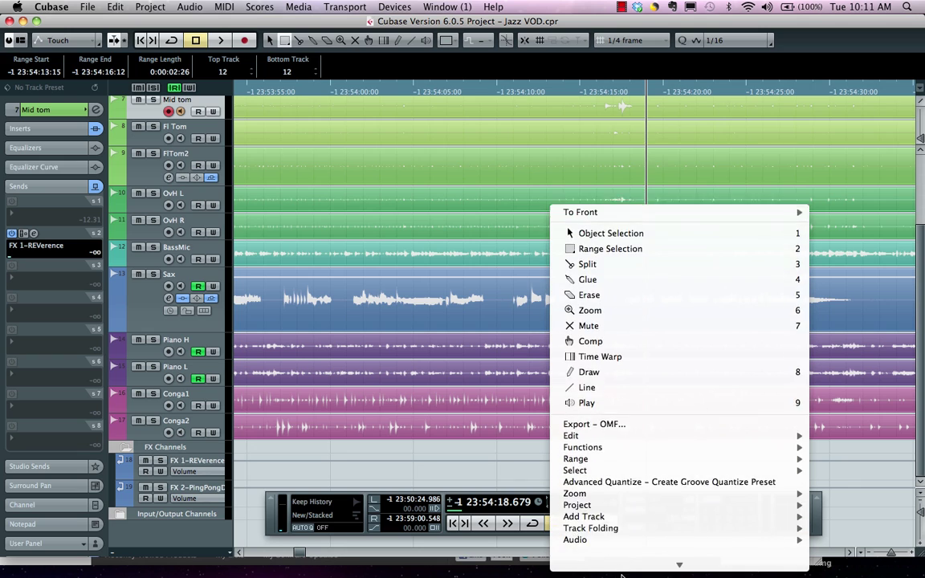
pyautogui.moveTo(609, 486)
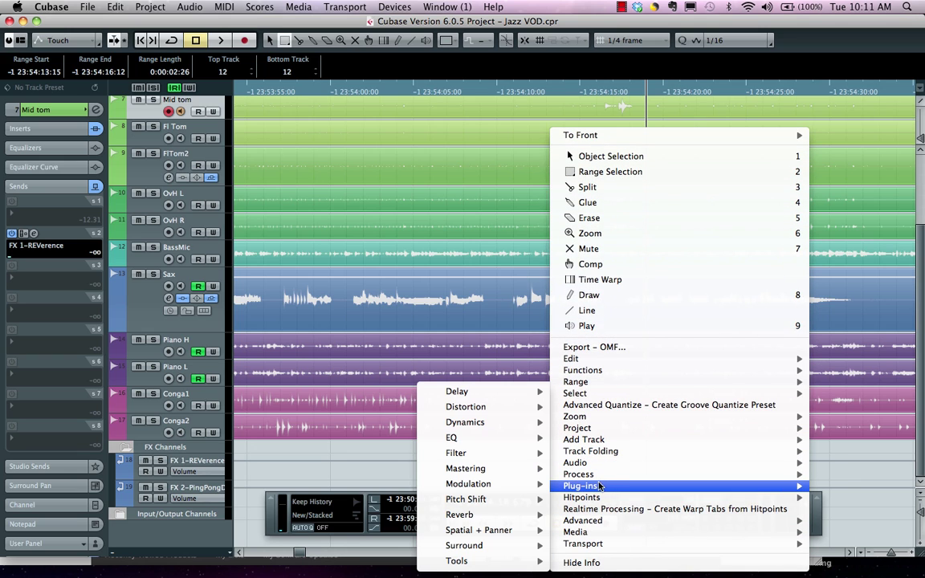
pyautogui.moveTo(489, 437)
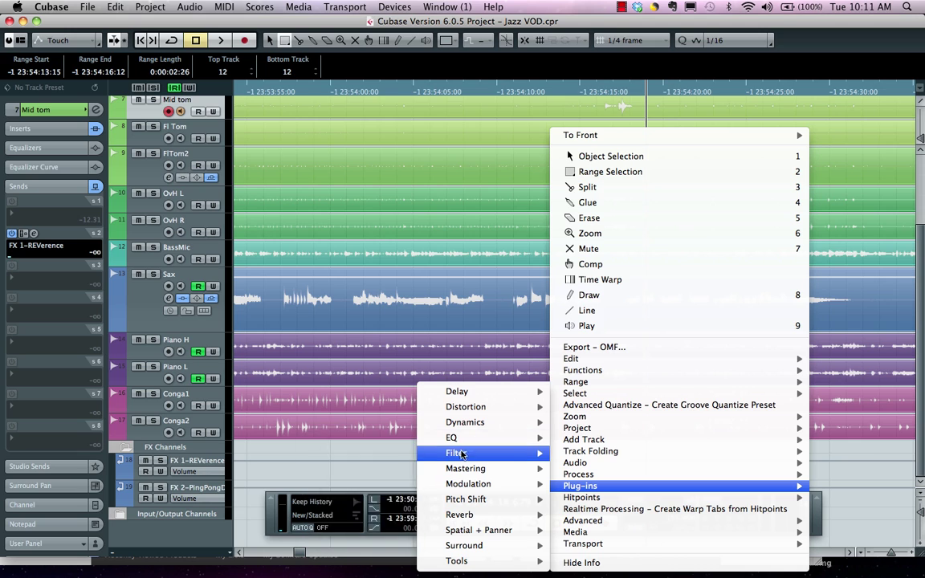
pyautogui.moveTo(479, 487)
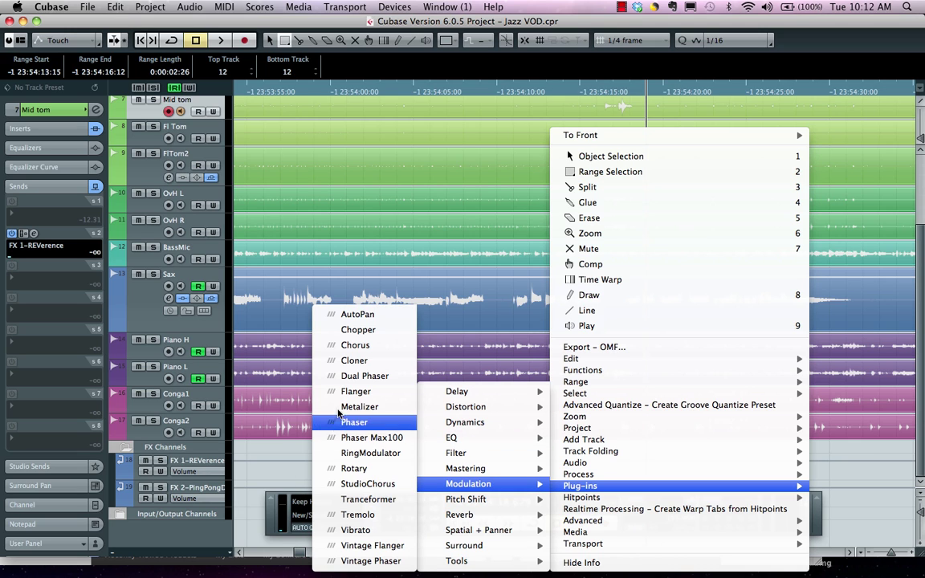
pyautogui.click(370, 345)
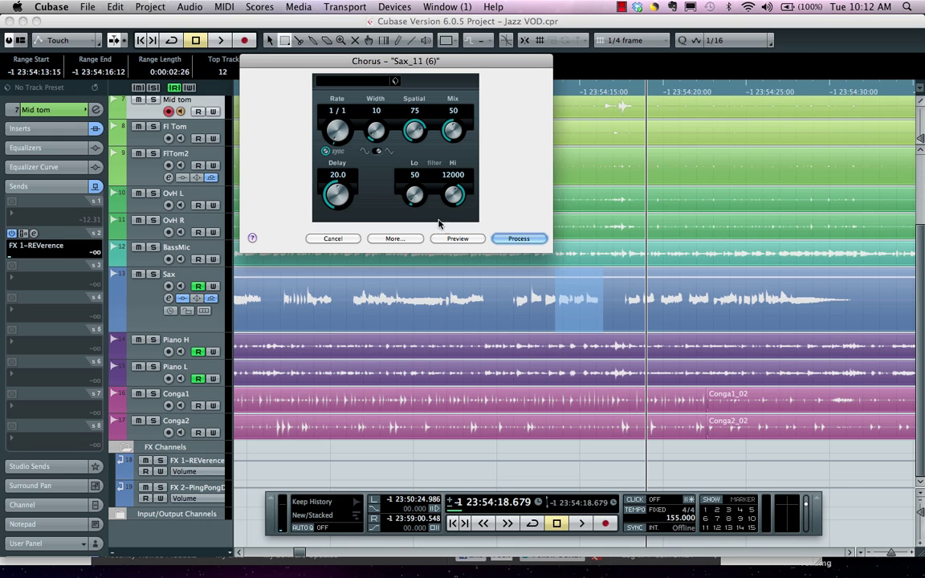
pyautogui.click(377, 82)
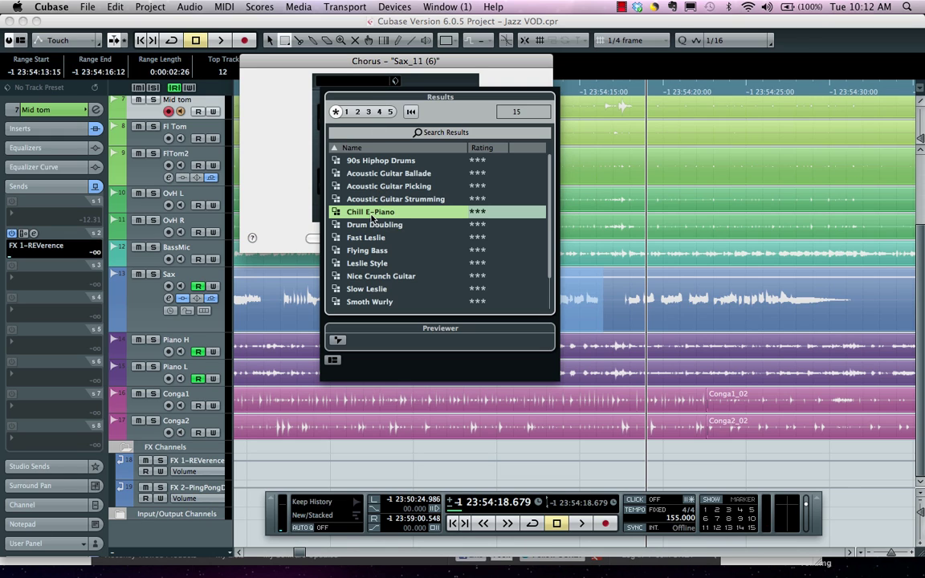
pyautogui.doubleClick(371, 213)
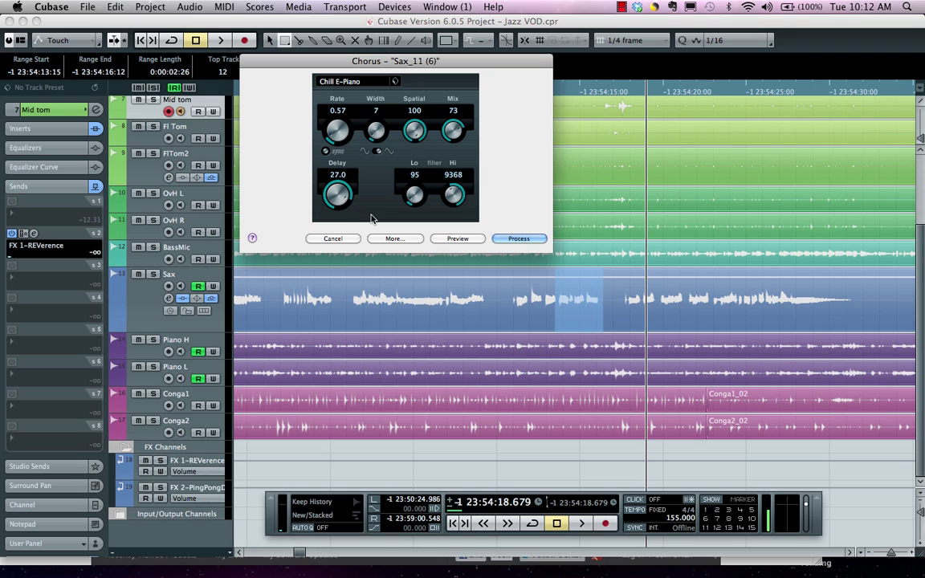
pyautogui.click(454, 239)
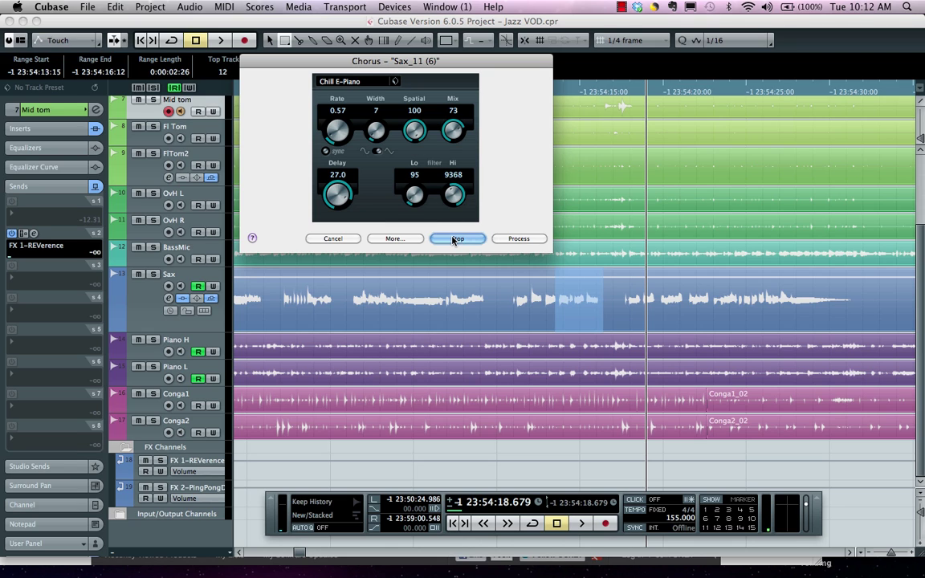
pyautogui.click(518, 239)
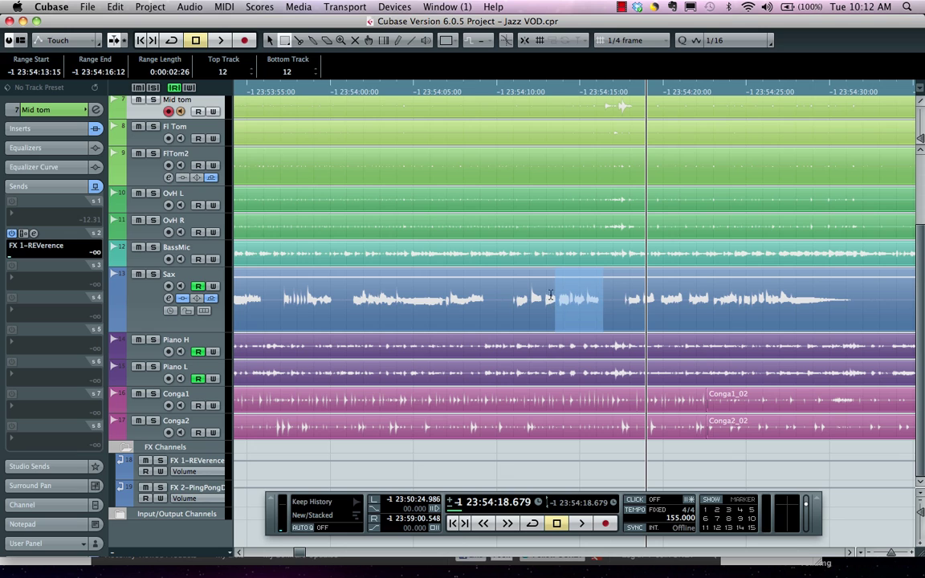
# Render RingModulator into the selected Sax range as offline processing
pyautogui.rightClick(539, 285)
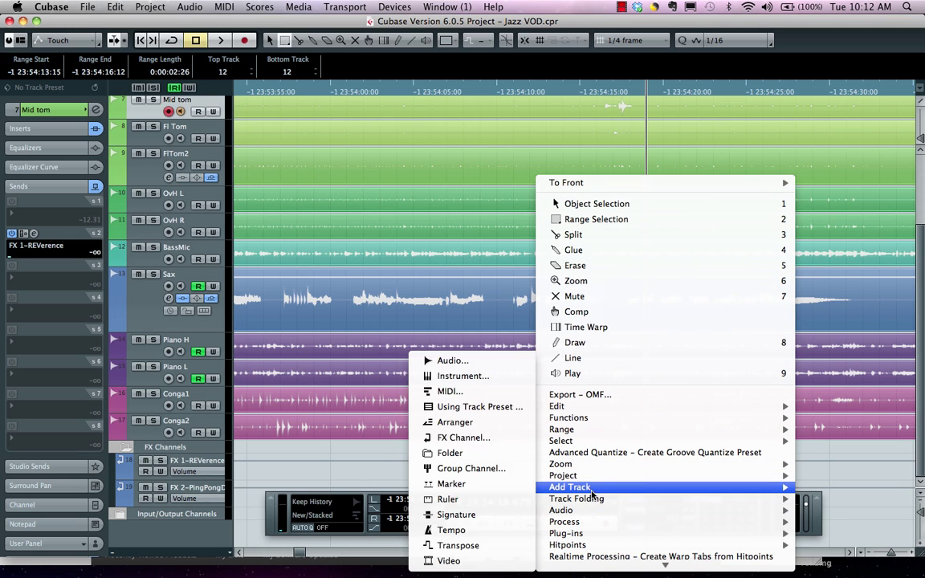
pyautogui.moveTo(595, 533)
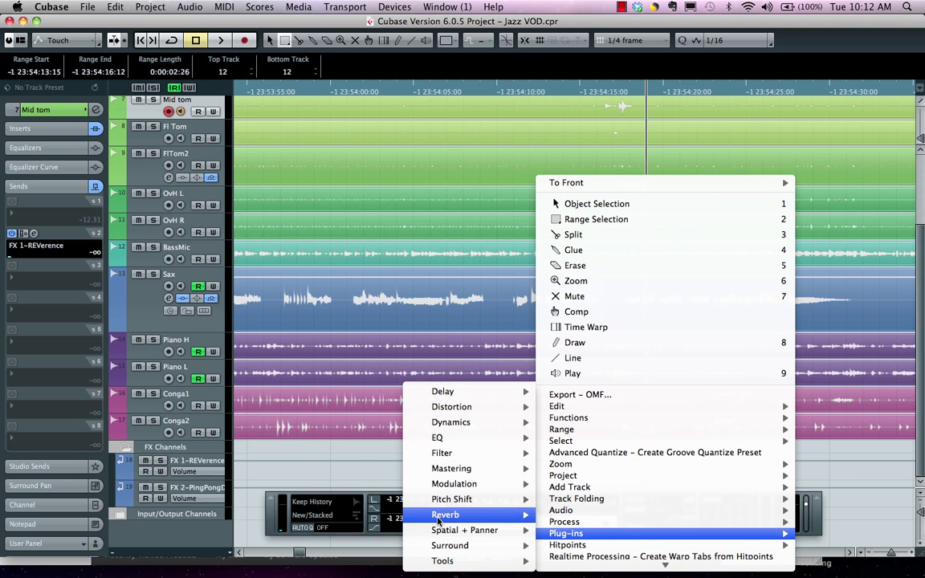
pyautogui.moveTo(438, 521)
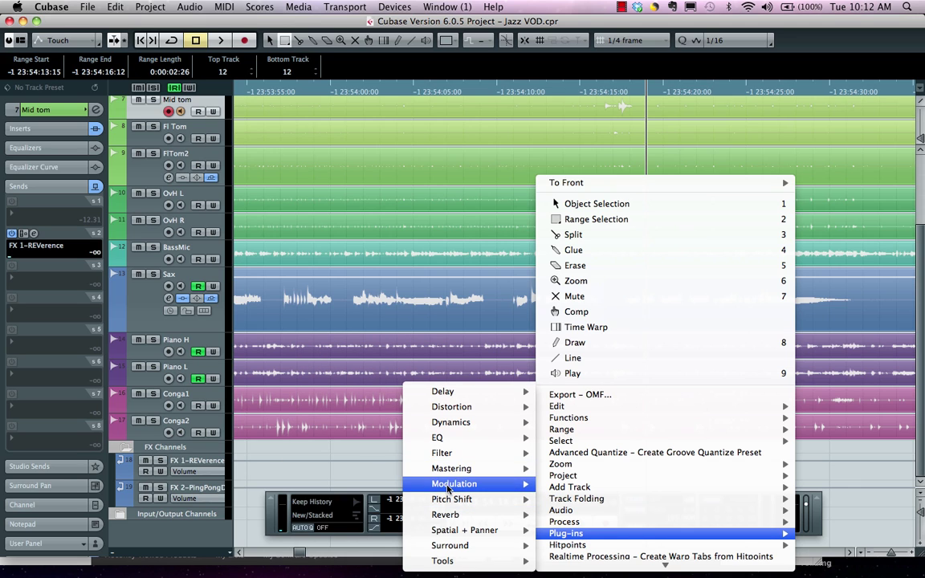
pyautogui.moveTo(451, 484)
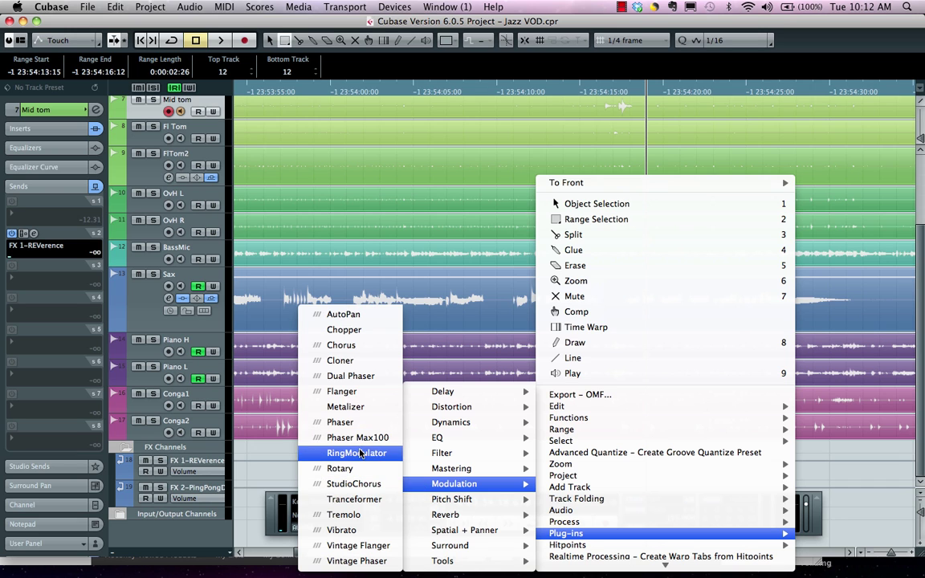
pyautogui.click(357, 453)
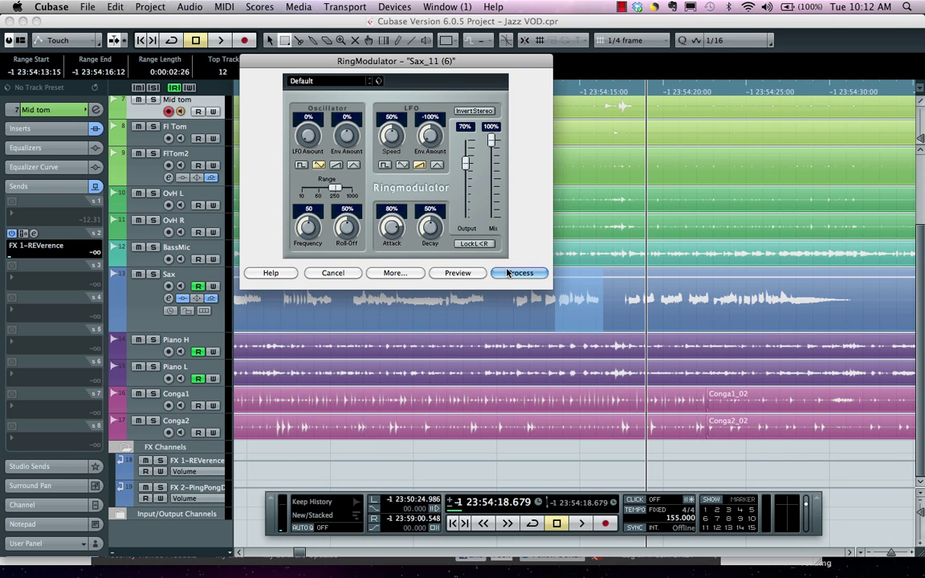
pyautogui.click(510, 274)
# Render a StudioEQ low cut of -24.0 at 73 Hz into the same range
pyautogui.rightClick(534, 272)
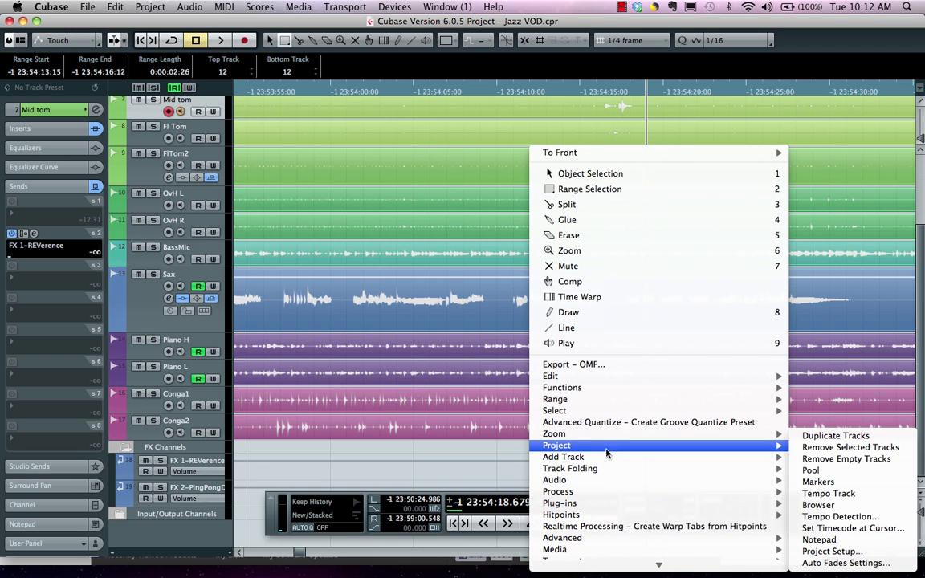
pyautogui.moveTo(439, 503)
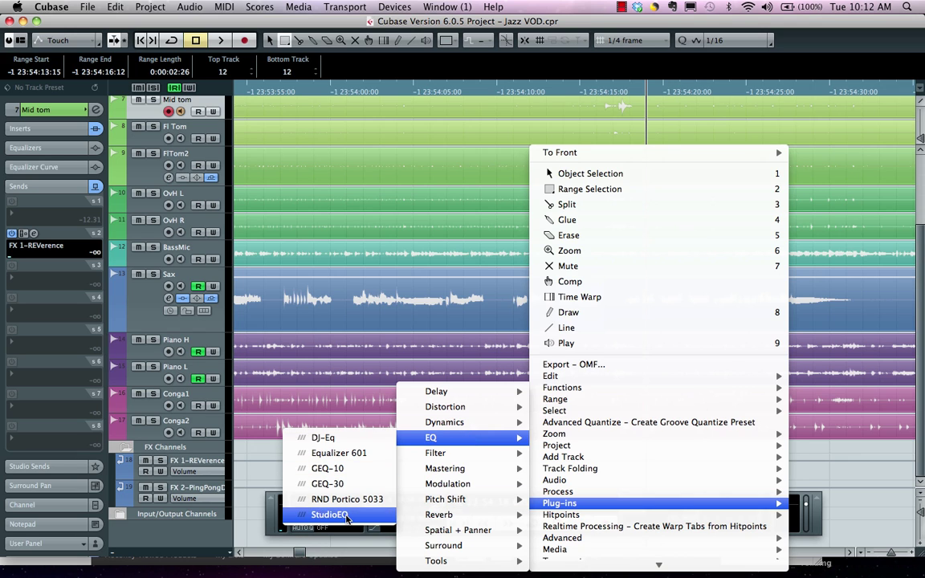
pyautogui.click(325, 515)
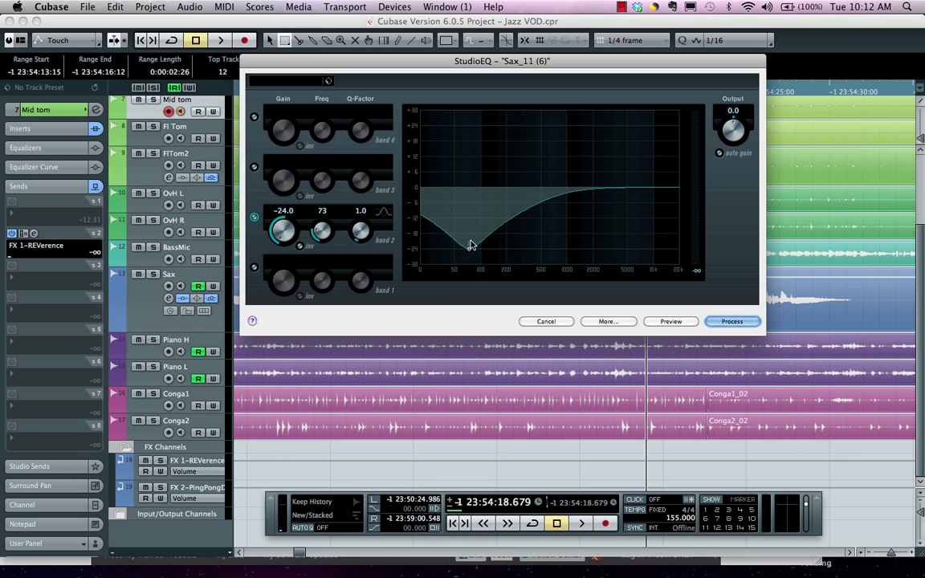
pyautogui.click(731, 322)
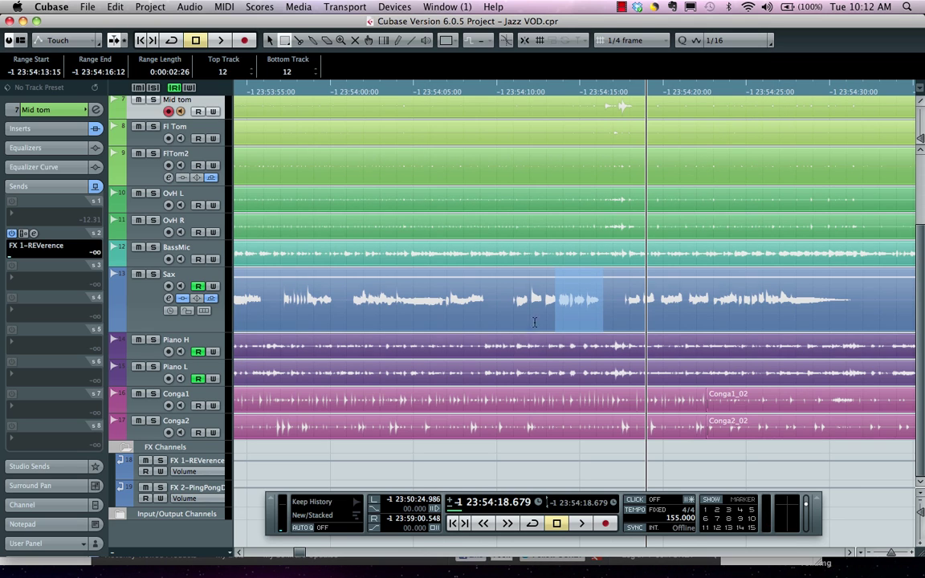
# Audition the processed Sax phrase with the Play tool
pyautogui.rightClick(543, 303)
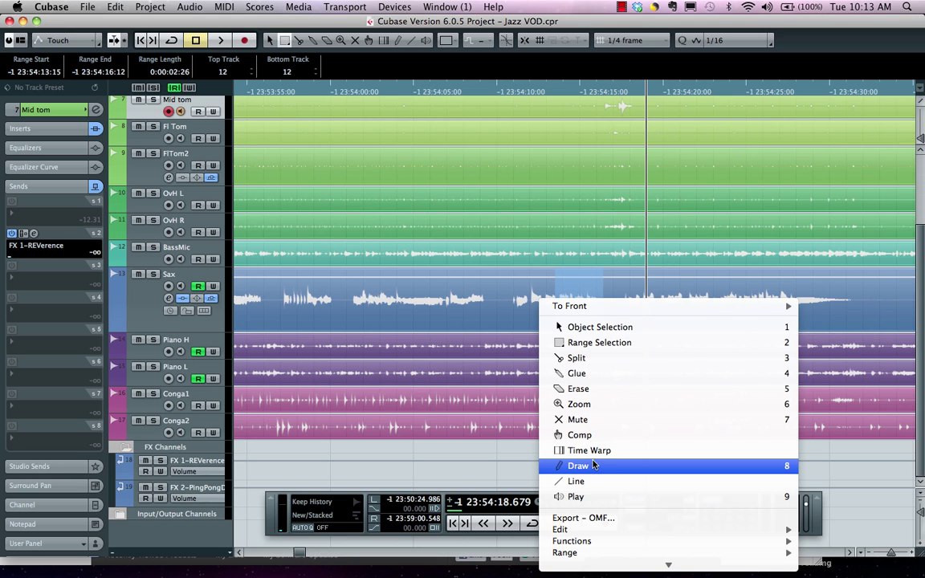
pyautogui.click(584, 497)
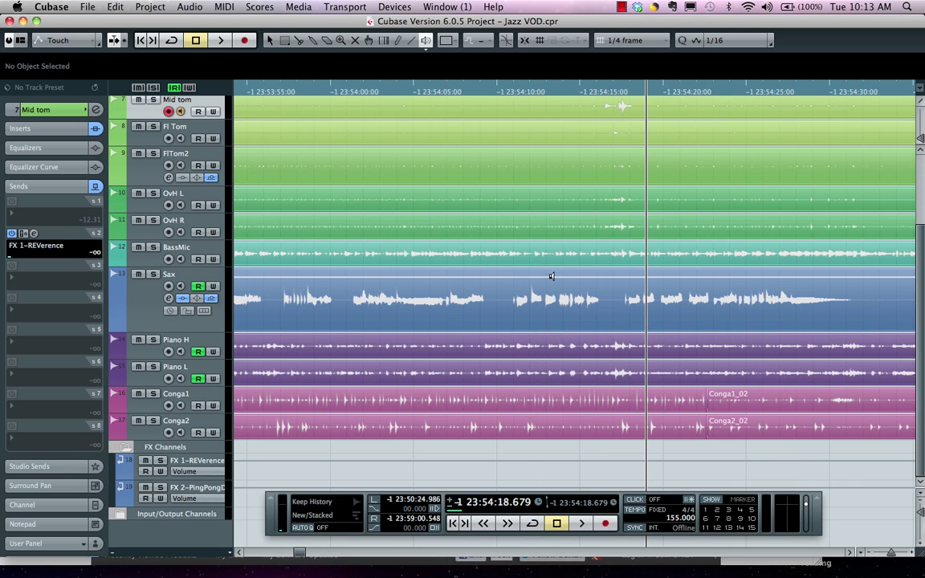
pyautogui.moveTo(520, 300); pyautogui.dragTo(518, 301)
pyautogui.press('space')
pyautogui.rightClick(560, 293)
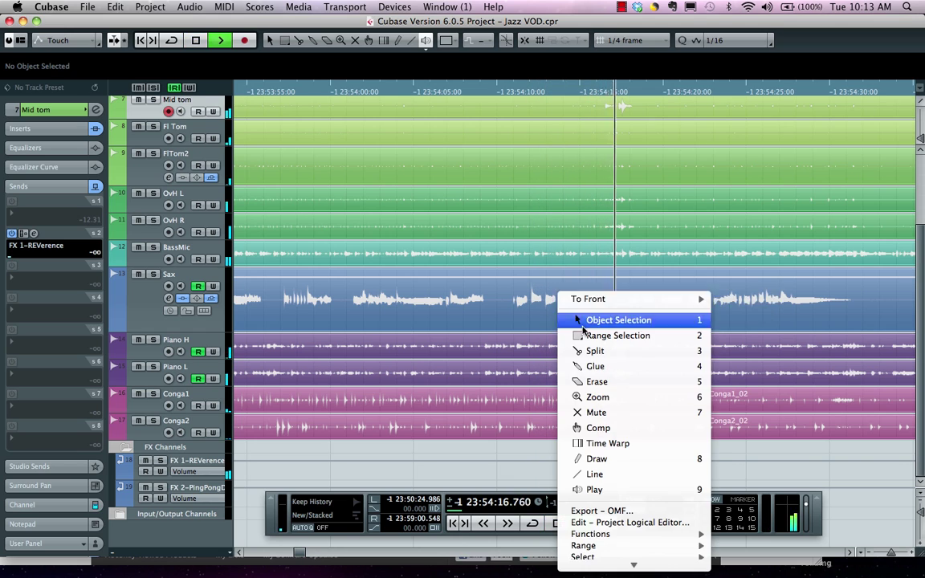
pyautogui.press('Escape')
pyautogui.press('space')
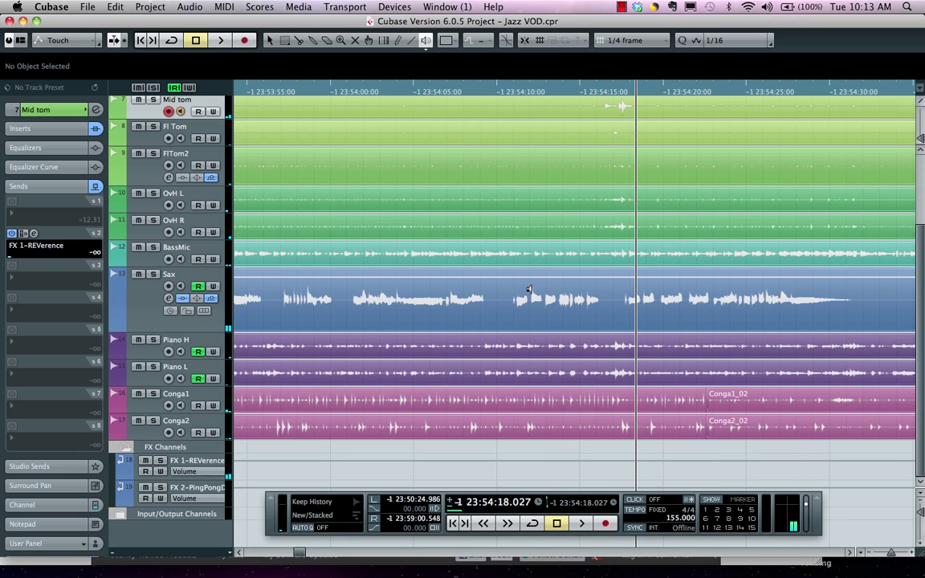
# Reselect the processed Sax range with Range Selection and open the Audio menu
pyautogui.rightClick(525, 288)
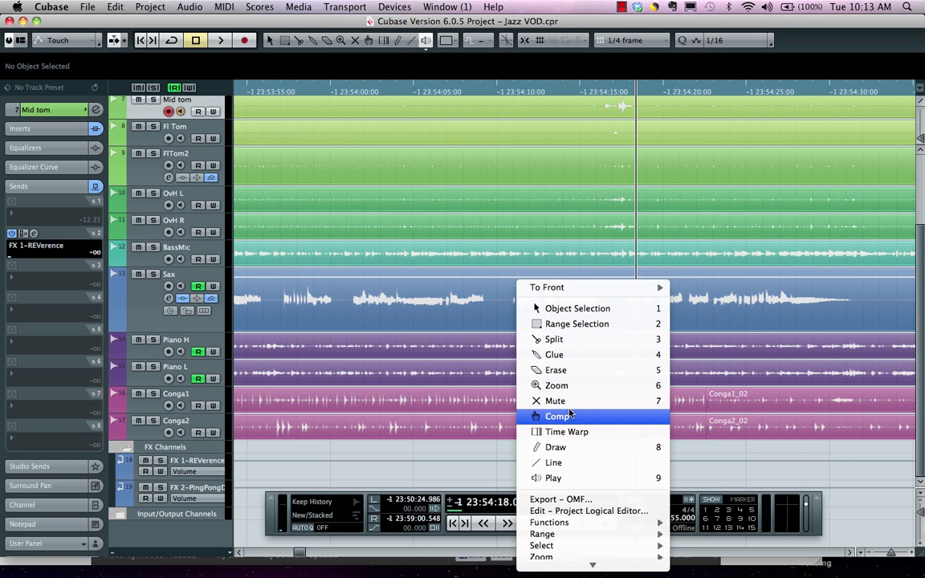
pyautogui.click(572, 324)
pyautogui.moveTo(557, 299); pyautogui.dragTo(615, 284)
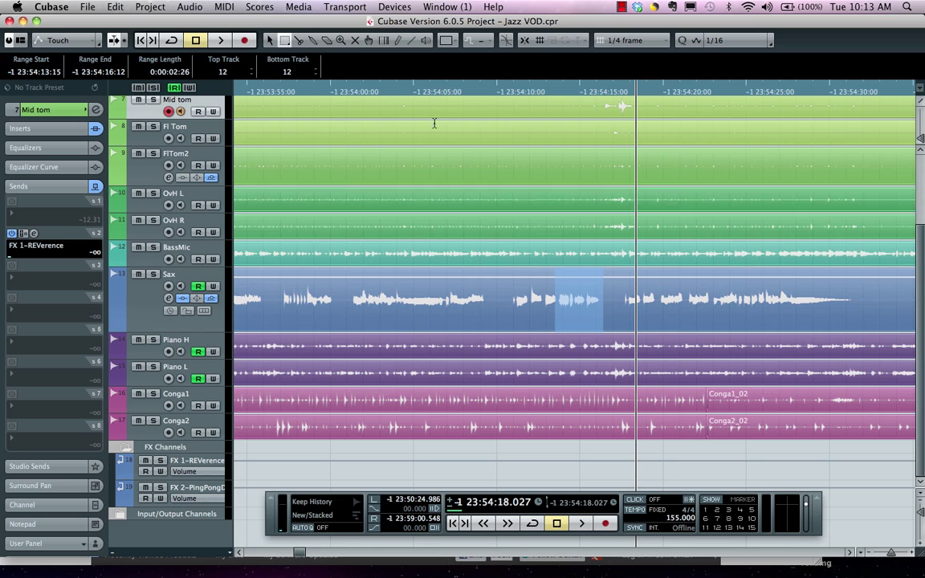
pyautogui.click(193, 6)
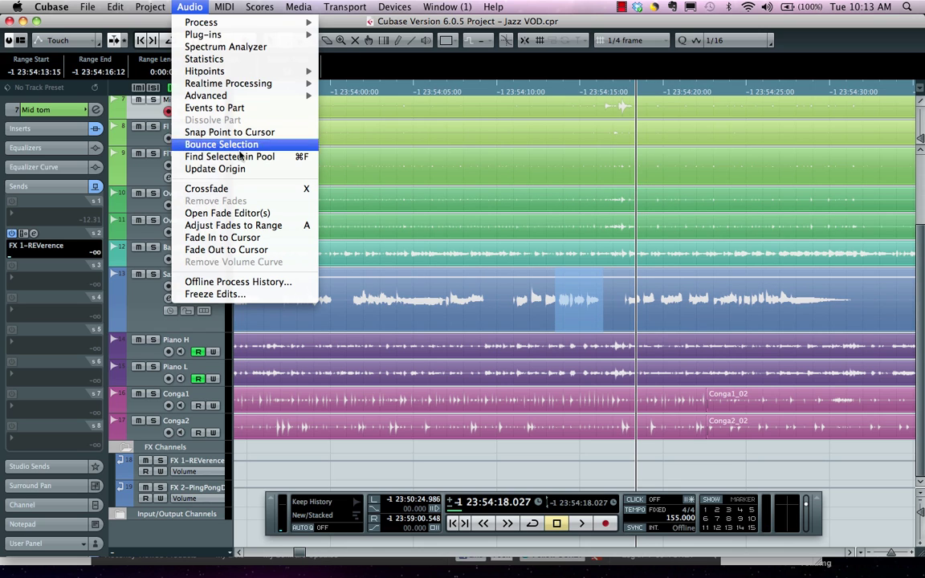
# Remove the RingModulator entry from the Offline Process History
pyautogui.click(238, 282)
pyautogui.click(333, 159)
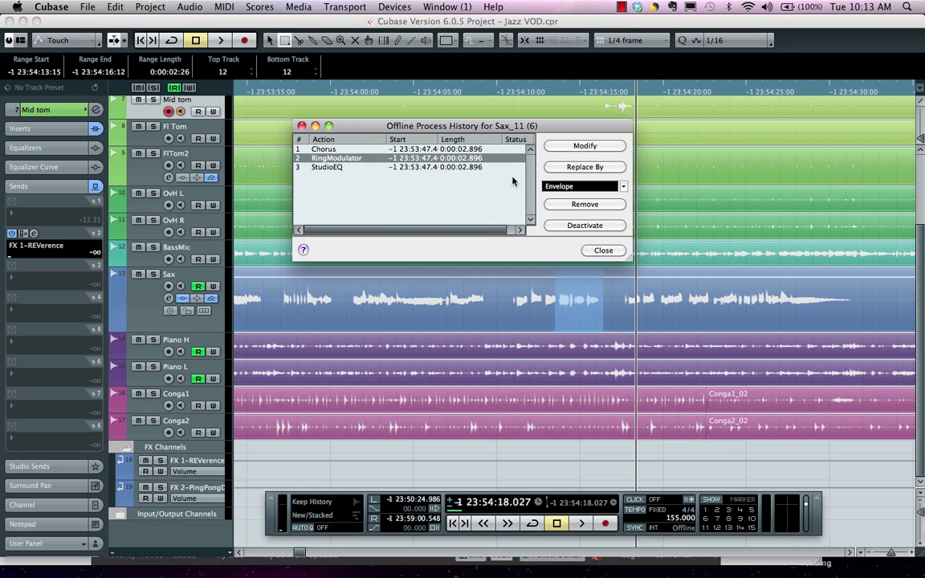
pyautogui.click(562, 204)
pyautogui.click(554, 214)
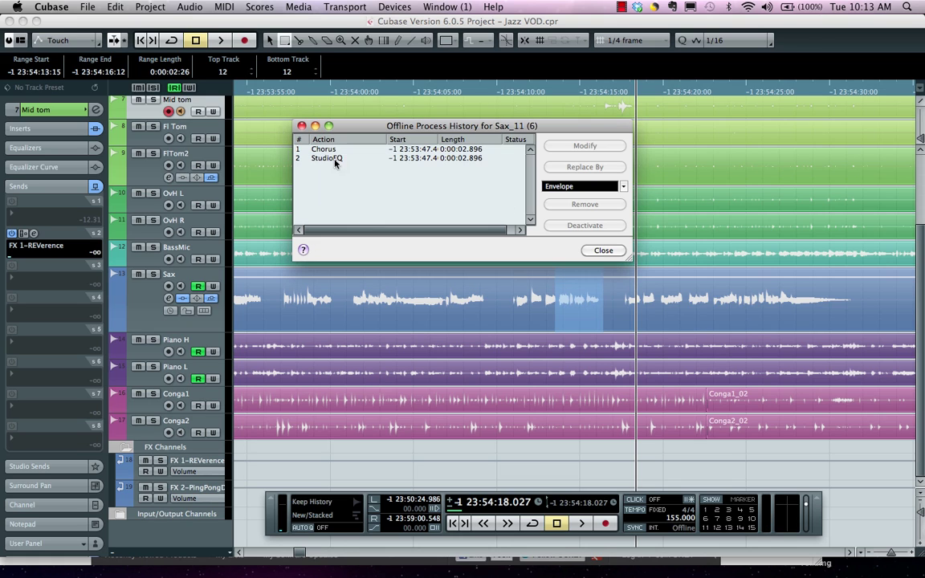
pyautogui.click(601, 251)
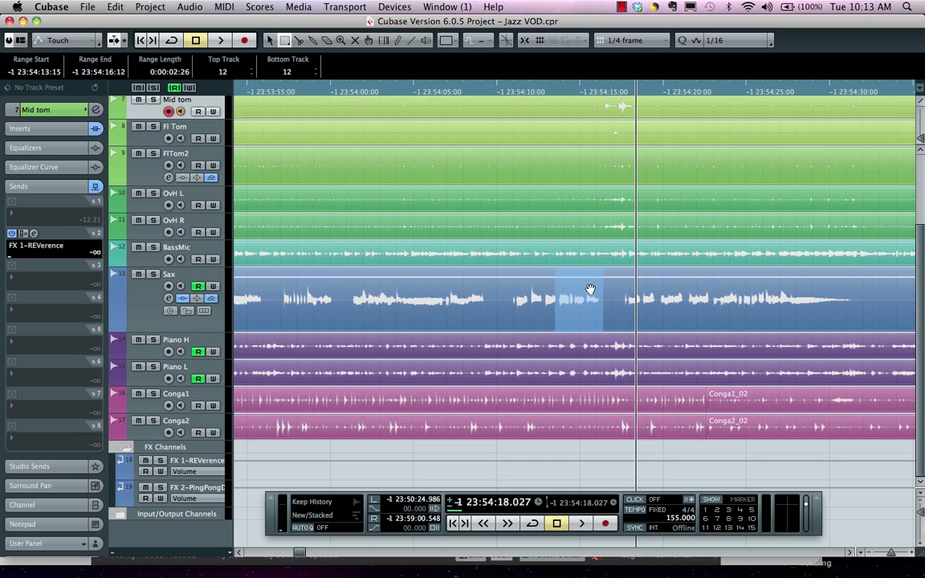
# Modify the StudioEQ entry to a -23.0 cut at 68 Hz and reprocess
pyautogui.click(189, 7)
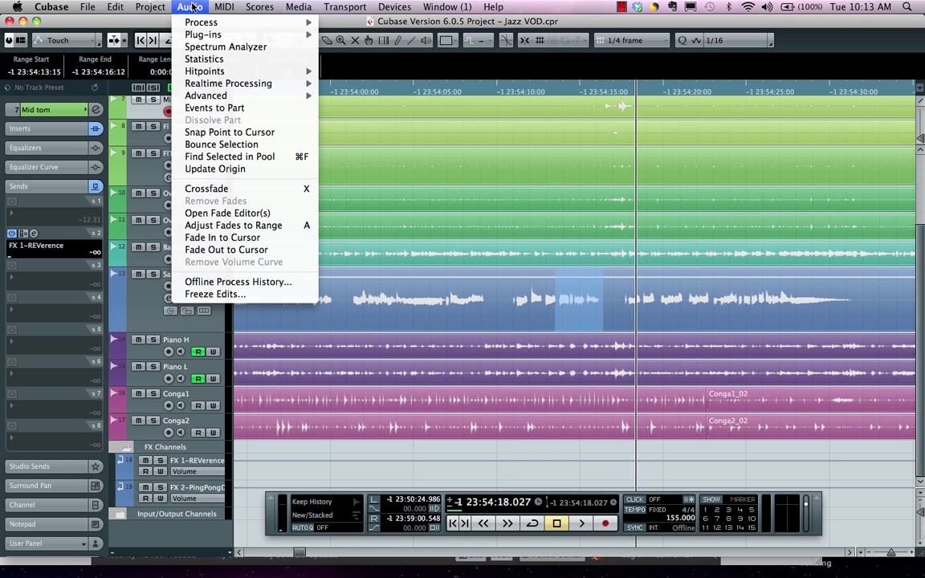
pyautogui.click(238, 282)
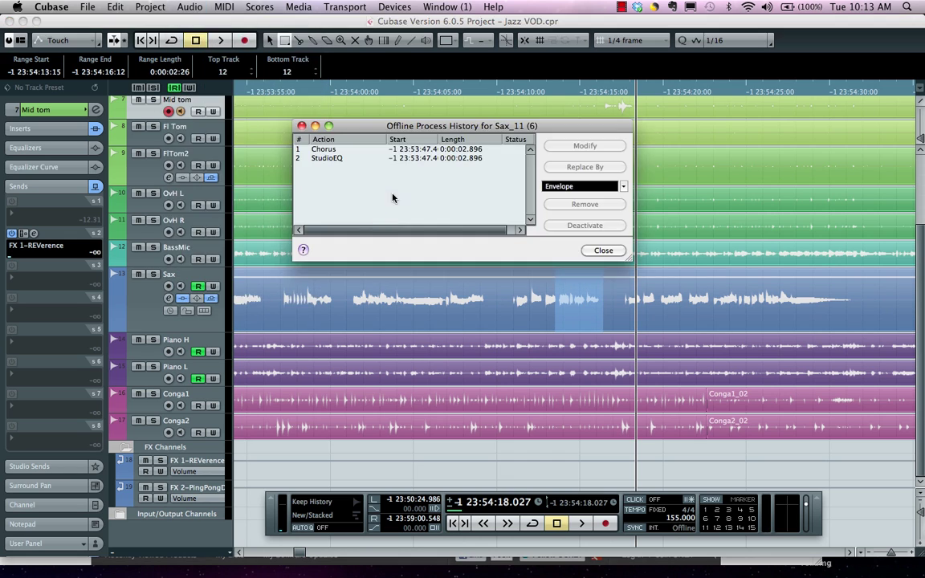
pyautogui.click(348, 159)
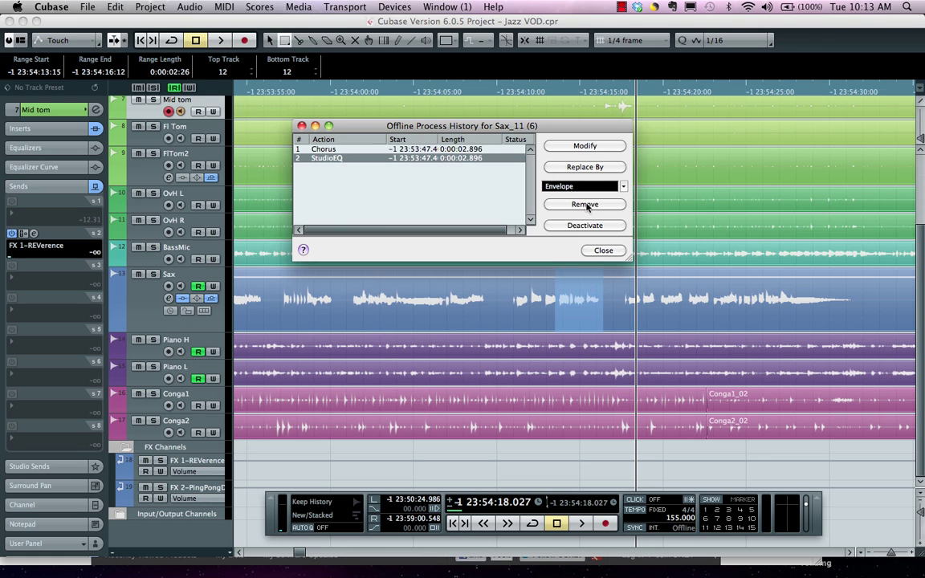
pyautogui.click(585, 148)
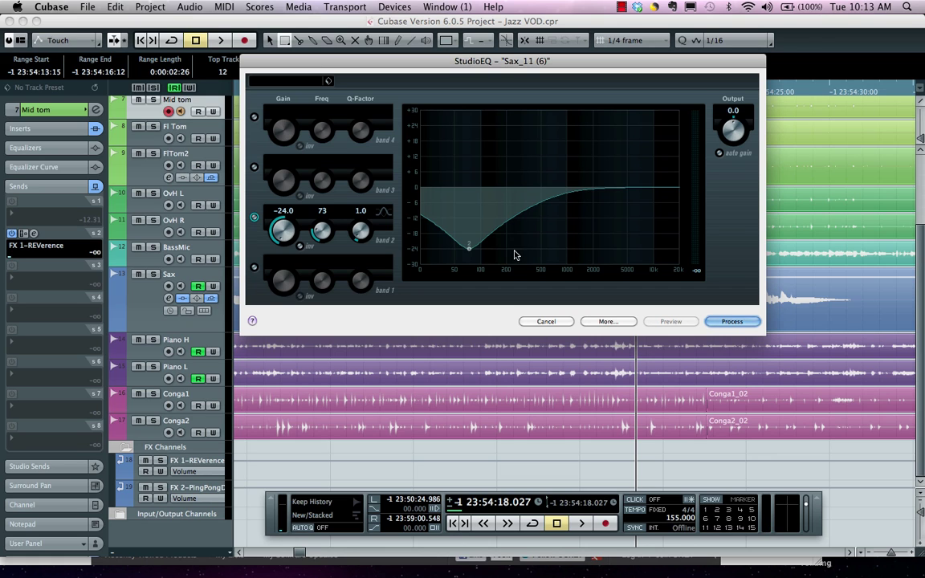
pyautogui.moveTo(464, 249); pyautogui.dragTo(490, 210)
pyautogui.click(722, 324)
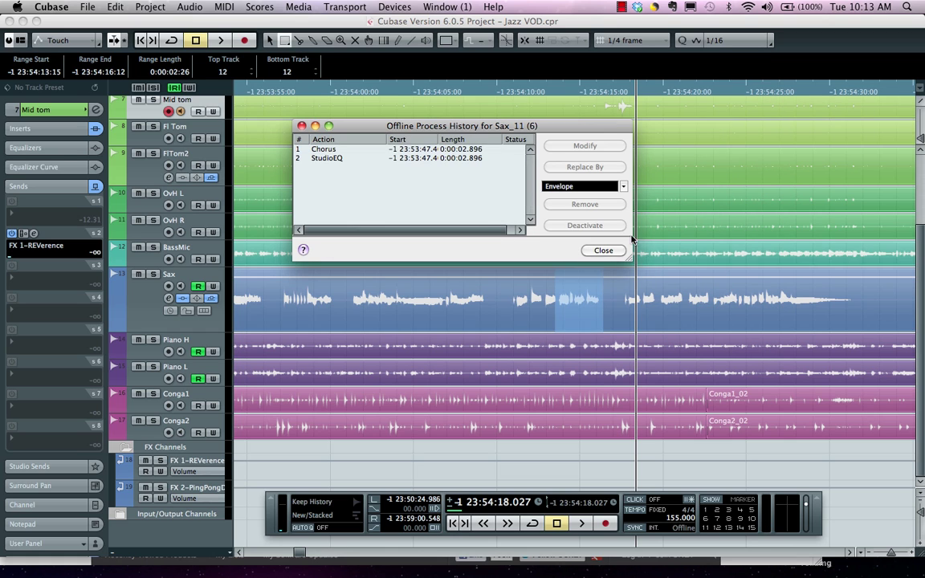
# Remove the StudioEQ and Chorus entries, leaving the process history empty
pyautogui.click(408, 161)
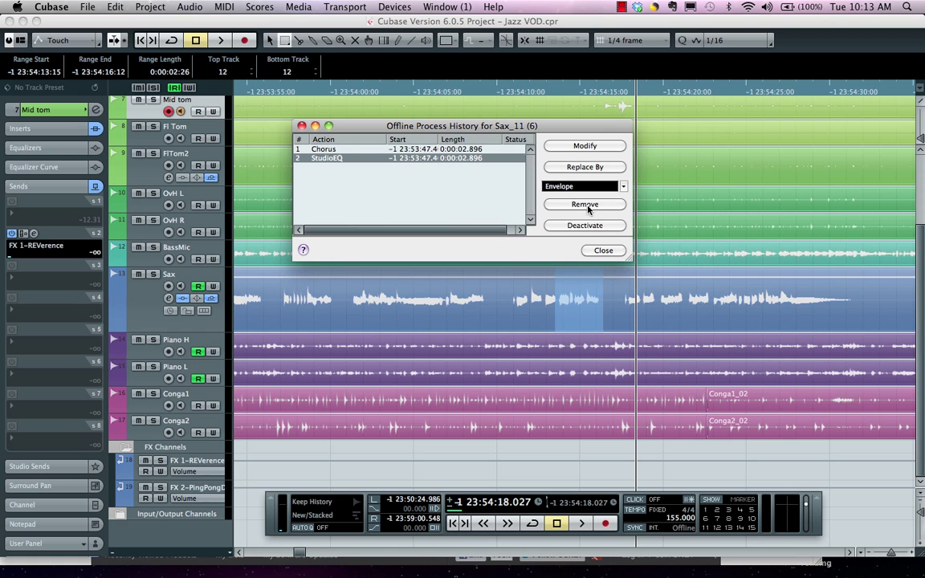
pyautogui.click(584, 204)
pyautogui.click(551, 220)
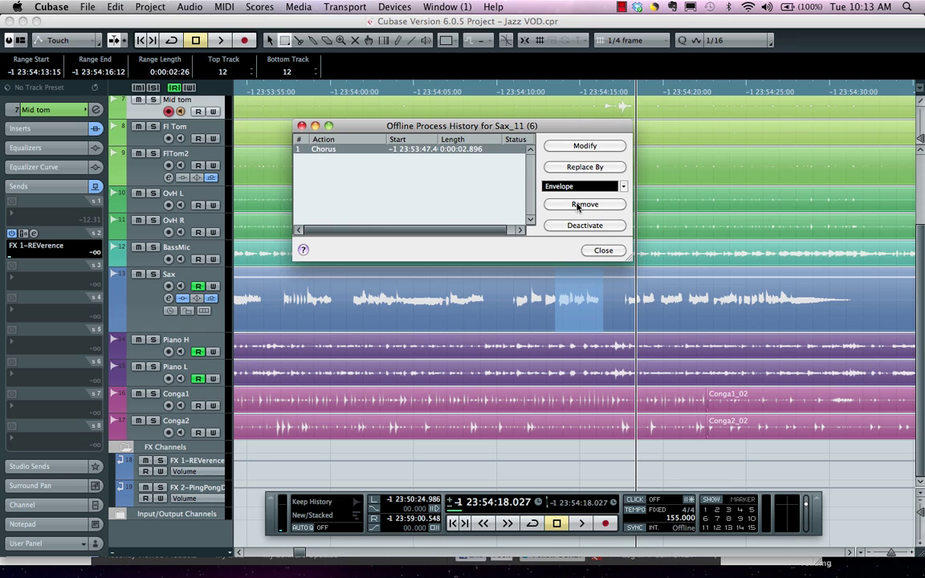
pyautogui.click(584, 204)
pyautogui.click(546, 218)
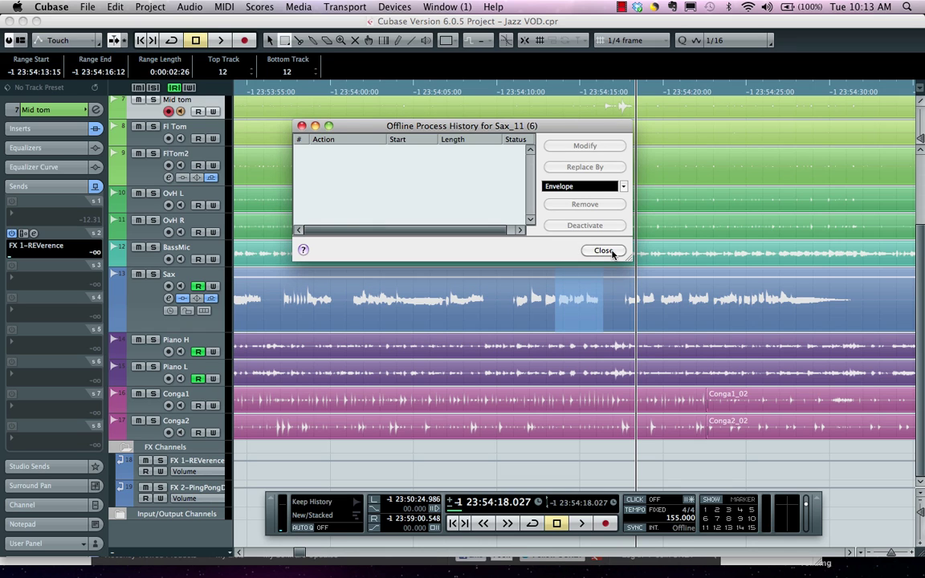
pyautogui.click(603, 251)
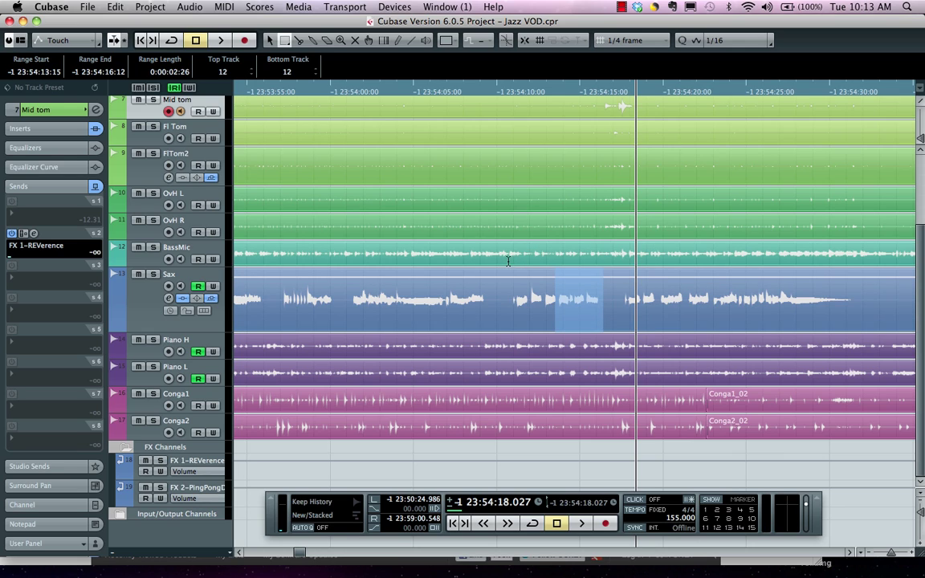